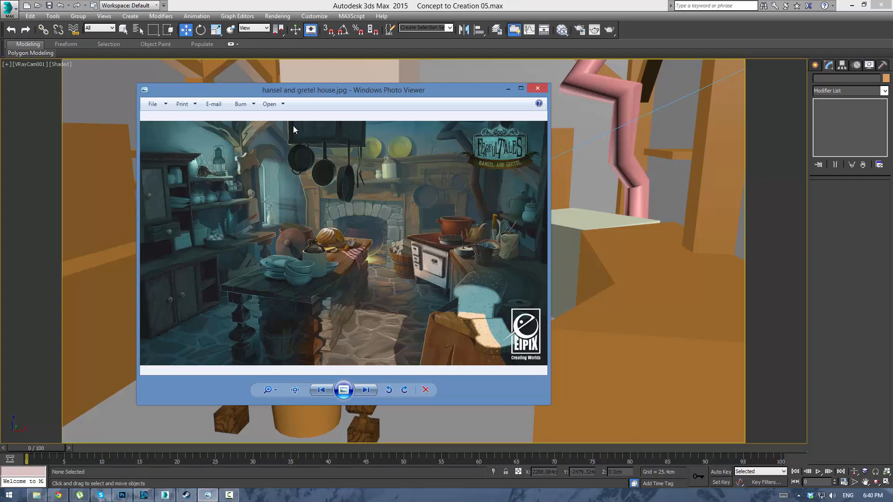
Clone one wooden stave element of the banded bucket upward as a separate object and leave element editing.
left_click_drag(340, 92, 0, 186)
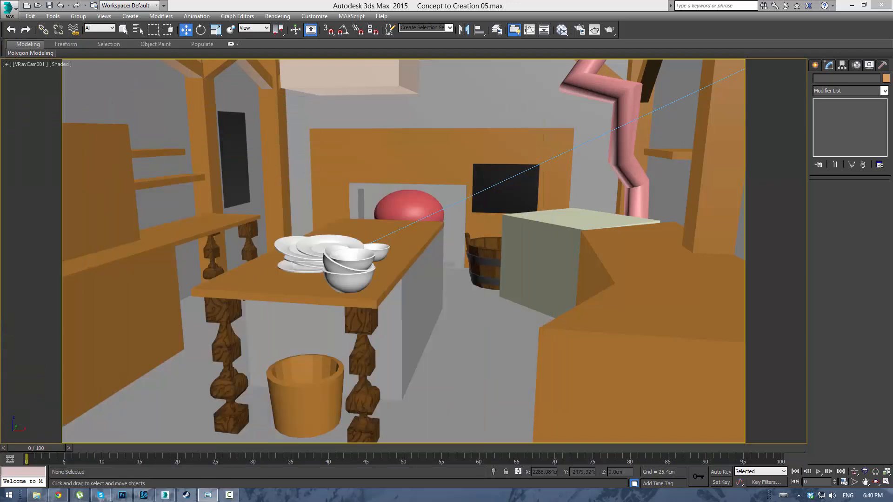
left_click(486, 256)
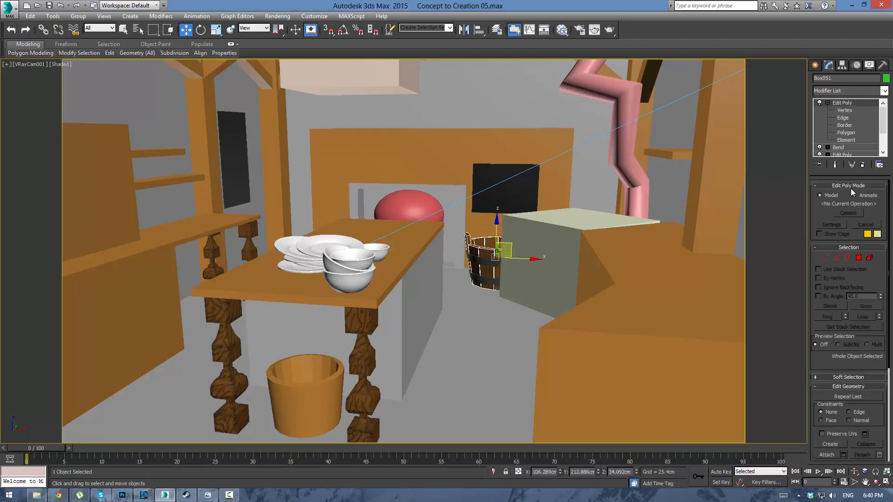
left_click(846, 140)
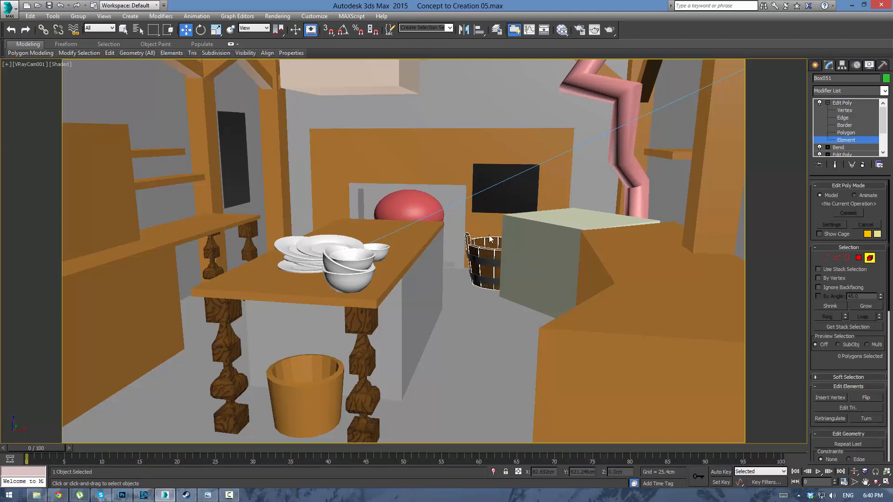
left_click(488, 249)
left_click_drag(488, 240, 493, 154, "shift")
left_click(484, 257)
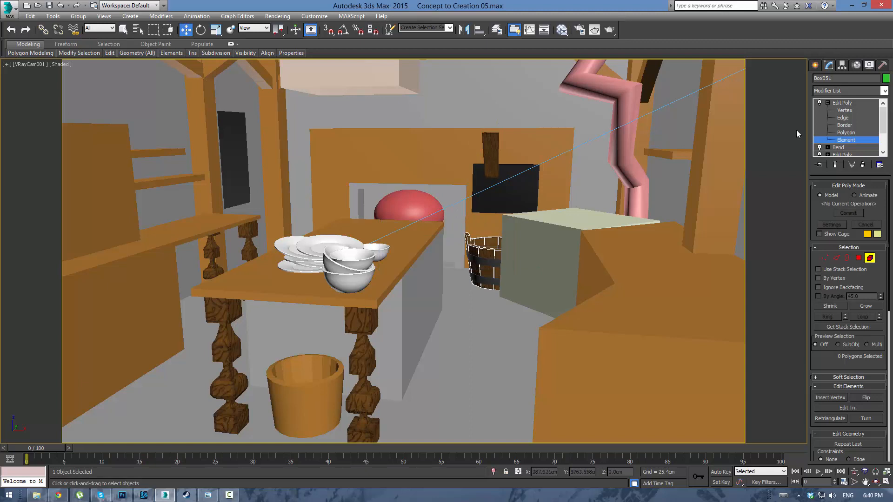
left_click(842, 103)
Select the cloned wooden plank above the bucket and isolate it.
left_click(492, 167)
right_click(488, 160)
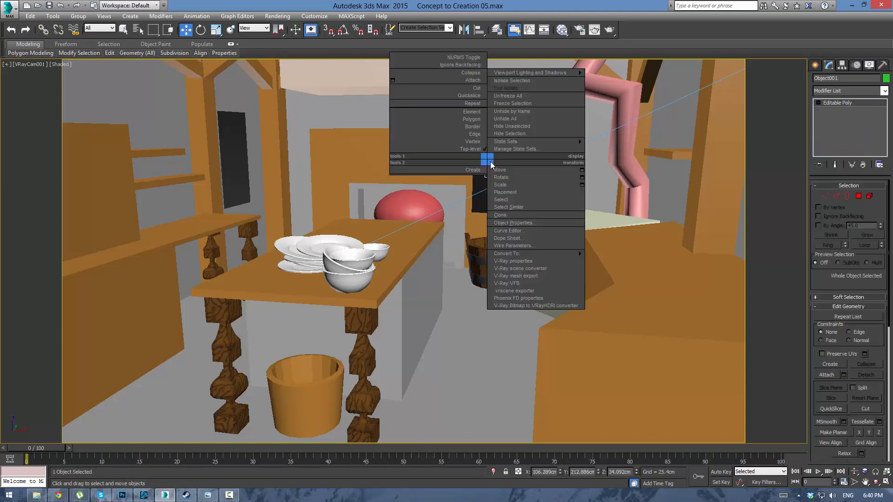
left_click(518, 102)
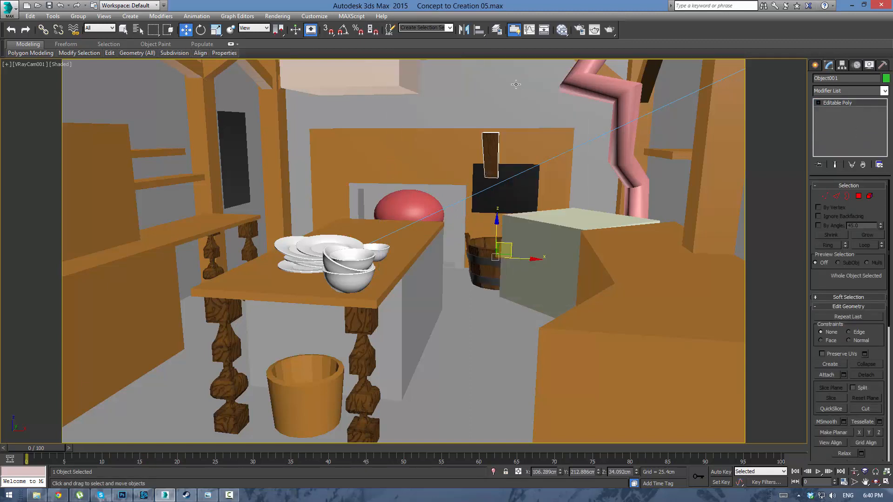
right_click(488, 149)
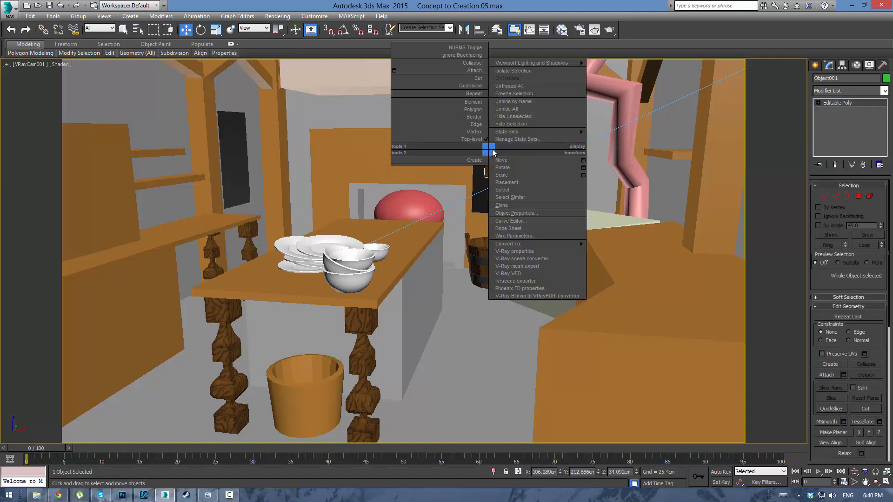
left_click(509, 86)
right_click(494, 143)
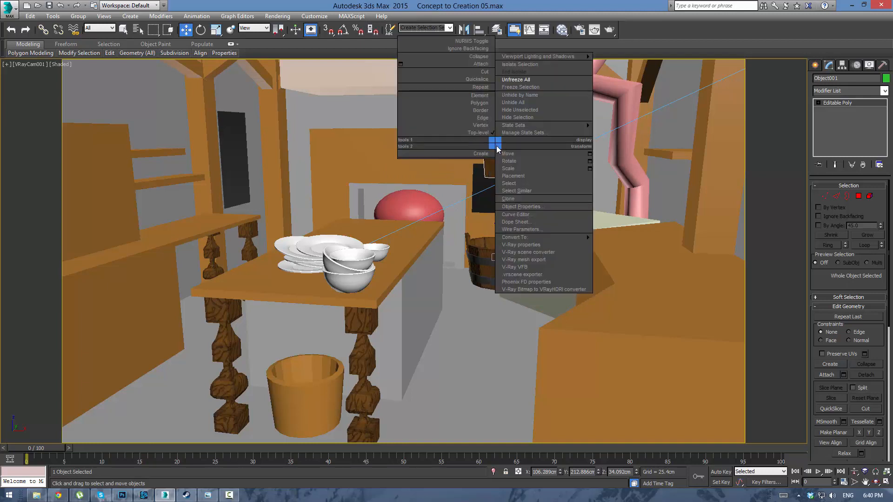
left_click(519, 65)
Frame the isolated plank in the Perspective view, turn off safe frames and deselect the plank.
key("p")
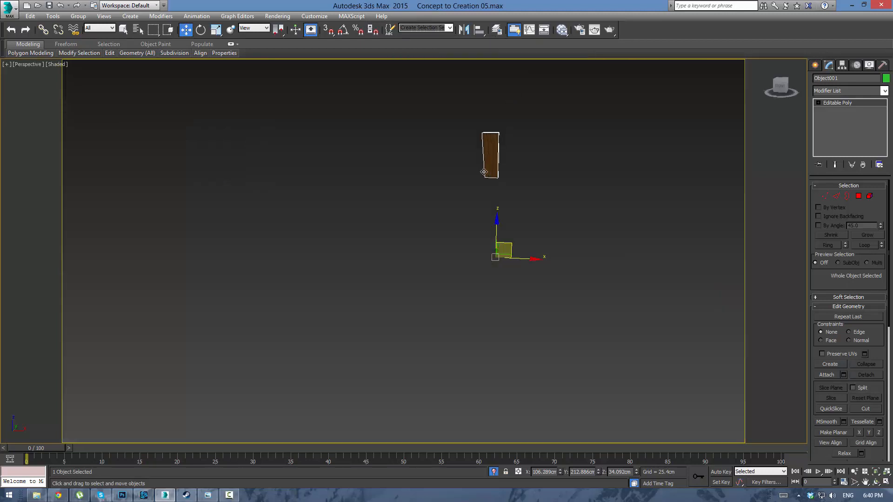
key("z")
left_click(23, 63)
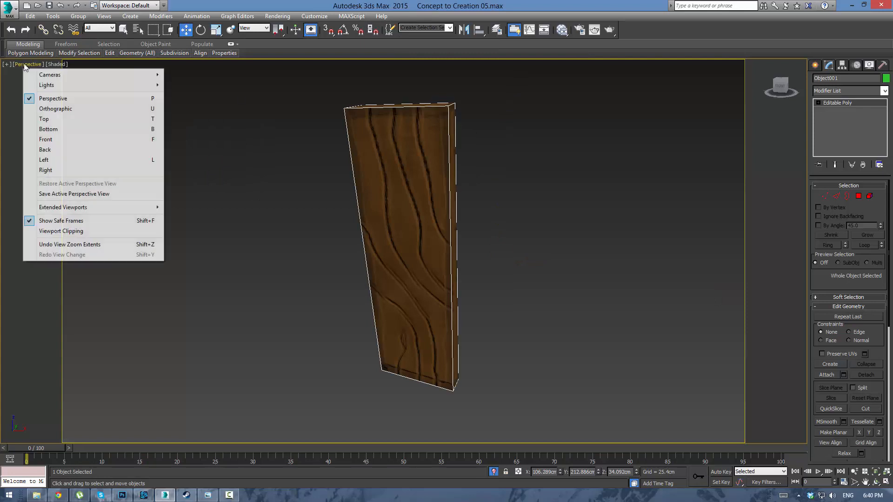
left_click(60, 221)
left_click(334, 239)
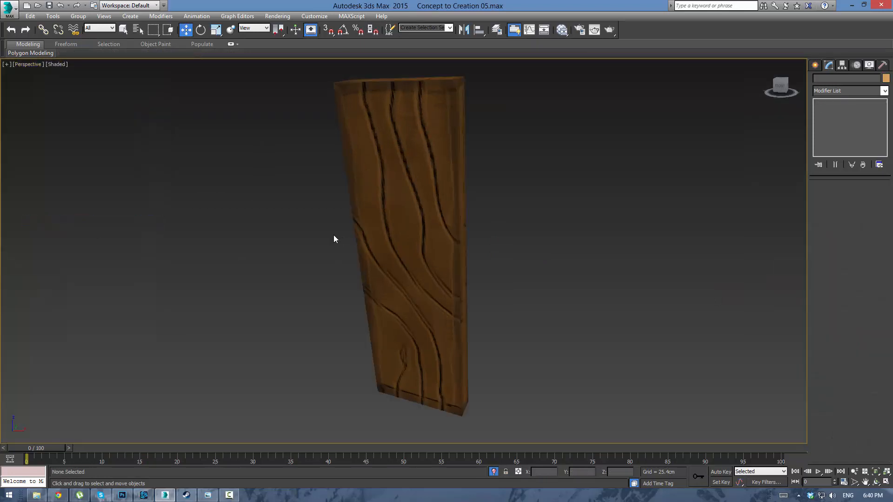
In the Front view, flatten the plank's top and bottom vertex rows by scaling each along the vertical axis.
key("f")
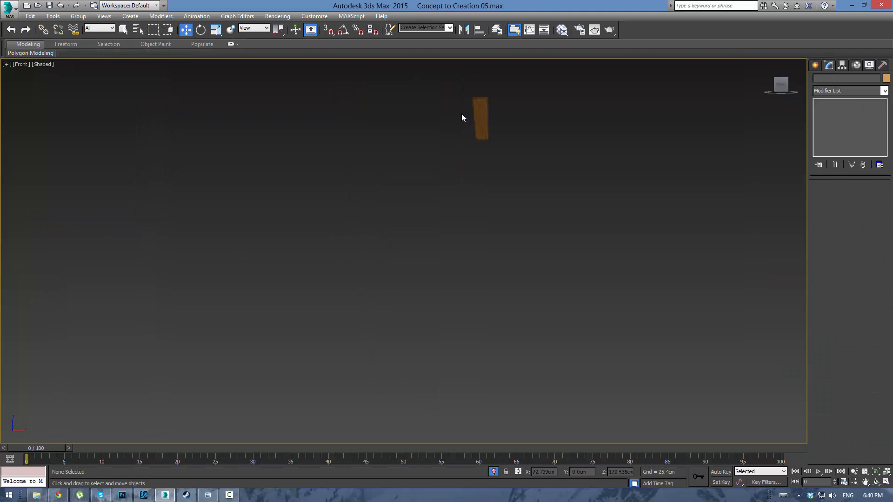
left_click_drag(462, 116, 368, 230)
key("z")
left_click(419, 179)
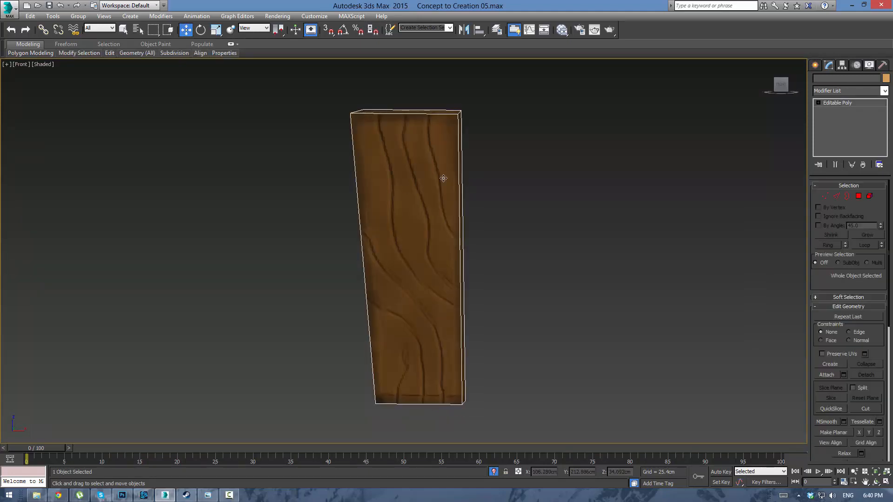
left_click(825, 196)
left_click_drag(303, 99, 568, 150)
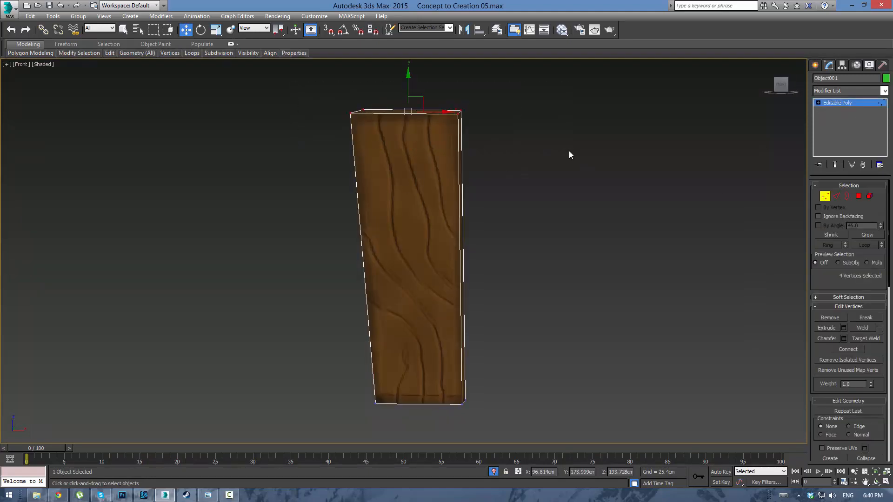
key("r")
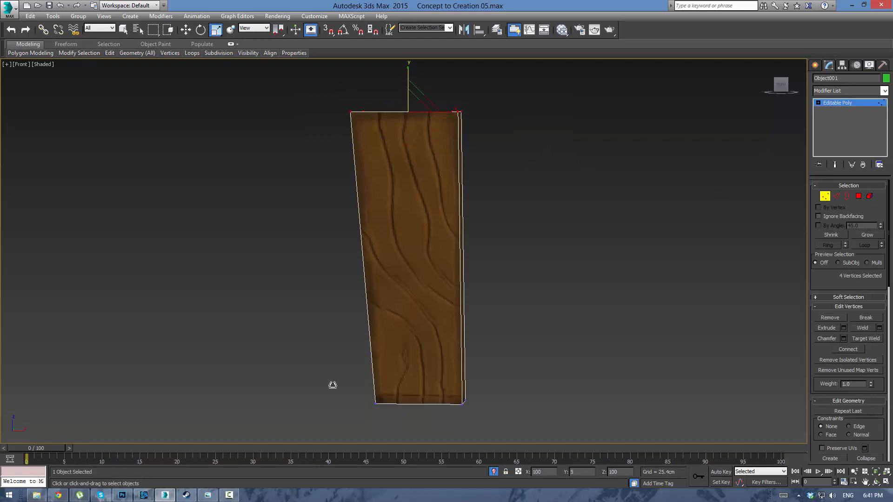
left_click_drag(560, 455, 560, 456)
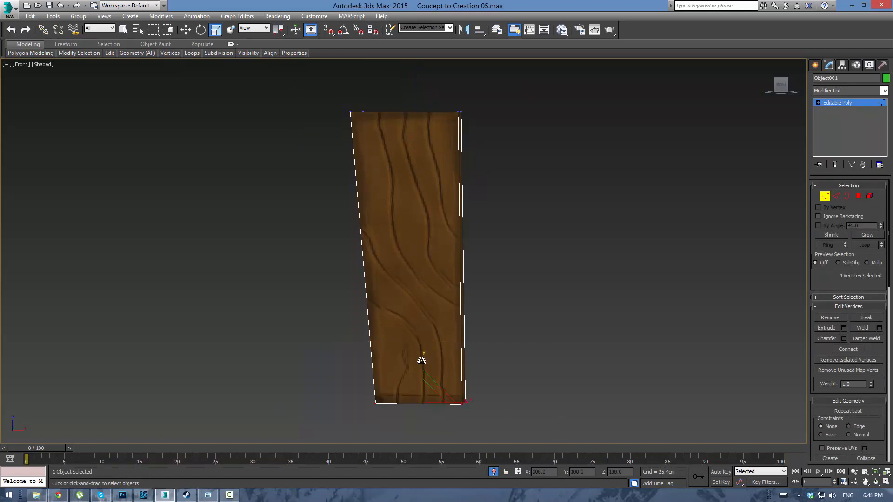
left_click_drag(422, 361, 374, 267)
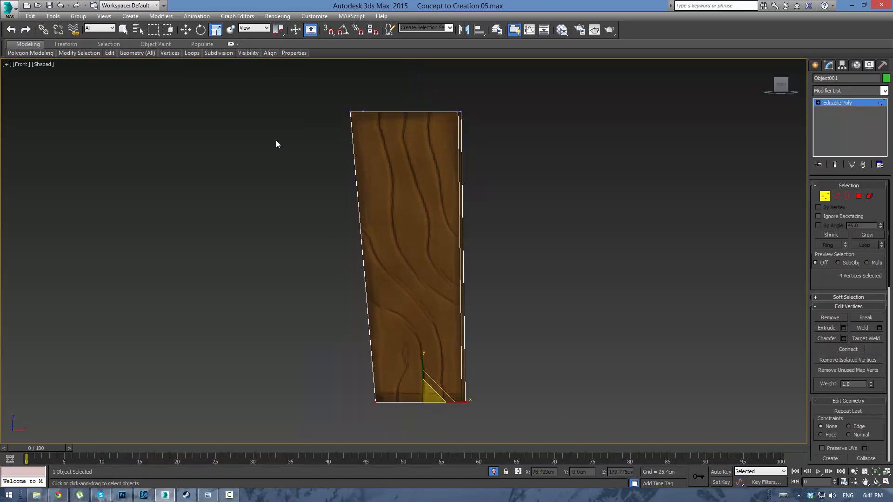
Straighten the plank's two long sides by scaling each side's vertices flat along the horizontal axis.
left_click_drag(396, 403, 404, 426)
left_click_drag(415, 257, 609, 261)
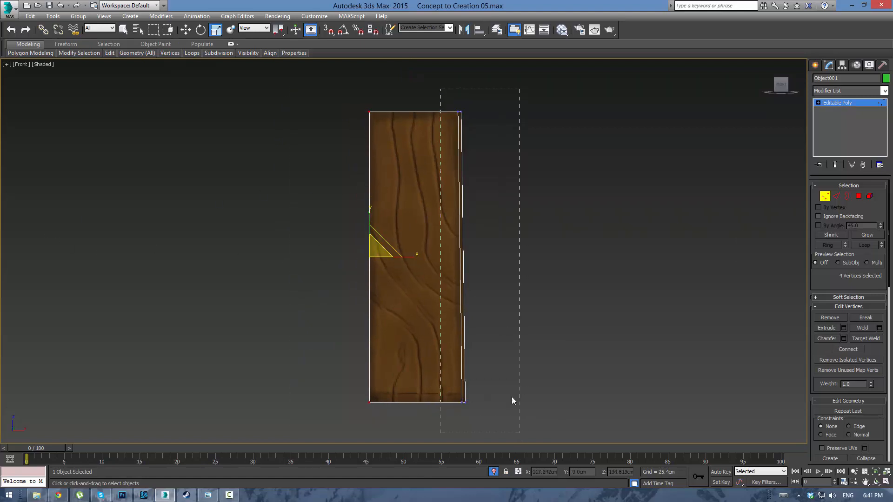
left_click_drag(512, 400, 513, 400)
left_click_drag(484, 257, 399, 313)
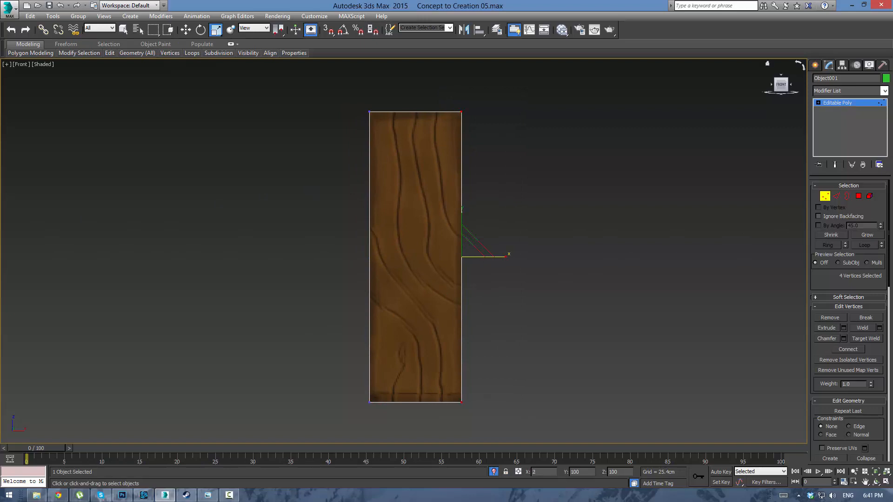
Leave vertex editing, deselect the plank and end isolation to bring back the full scene.
left_click(526, 259)
scroll(541, 270, "up", 5)
middle_click_drag(541, 269, 516, 240)
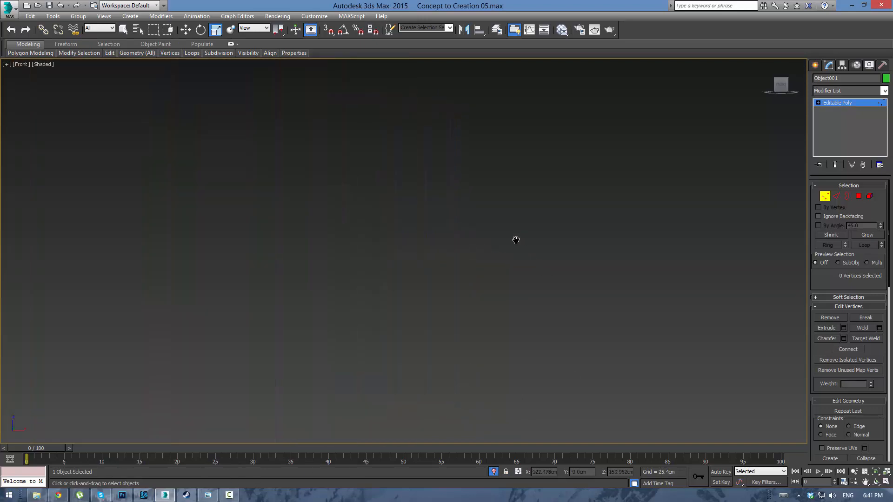
scroll(307, 241, "down", 6)
key("z")
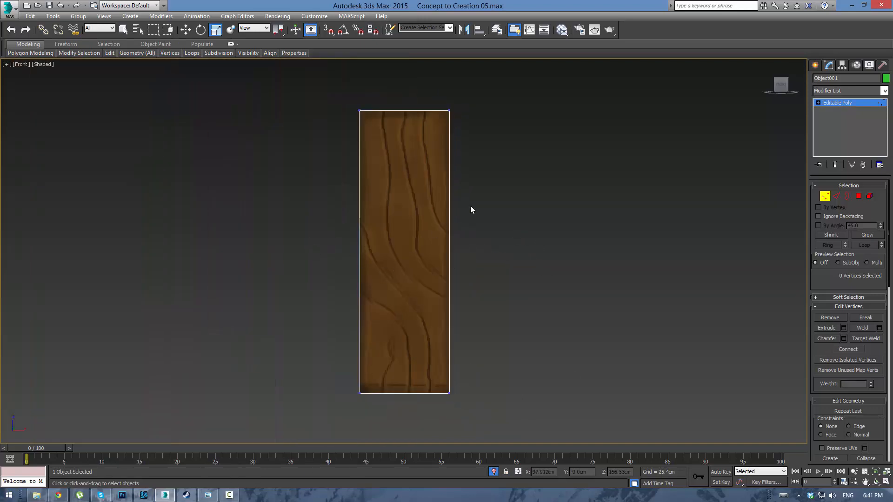
middle_click_drag(516, 196, 536, 202)
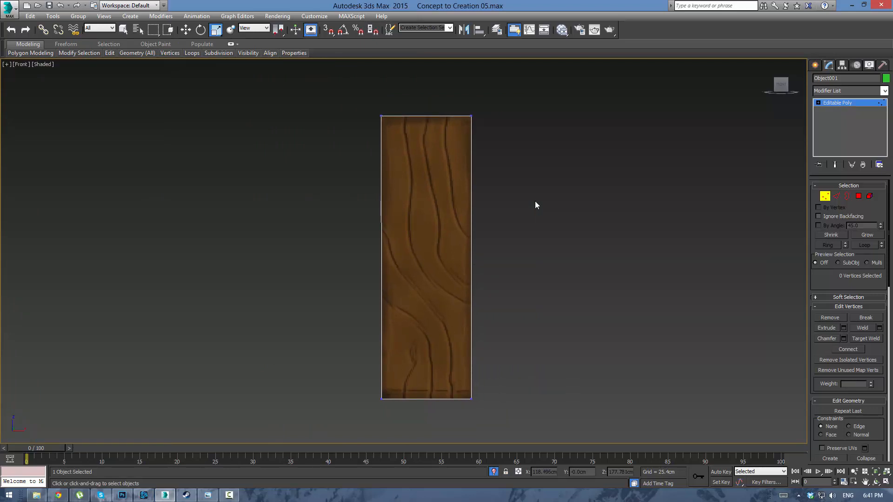
left_click(592, 170)
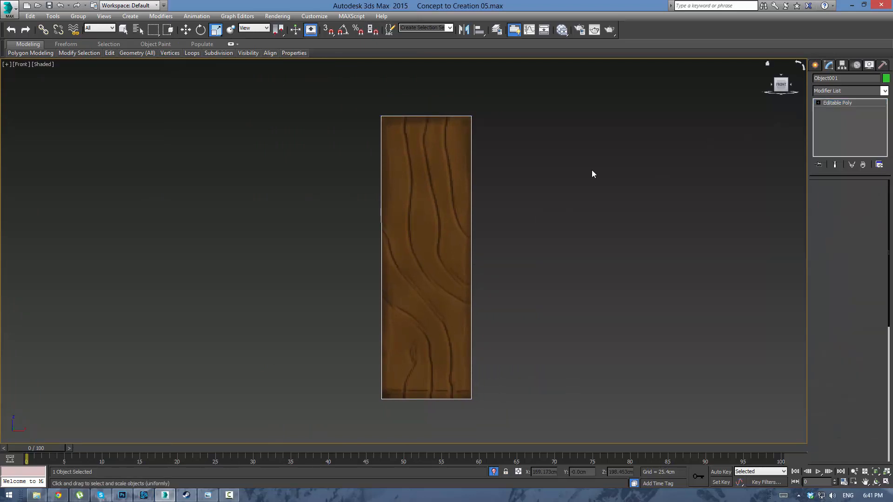
right_click(550, 181)
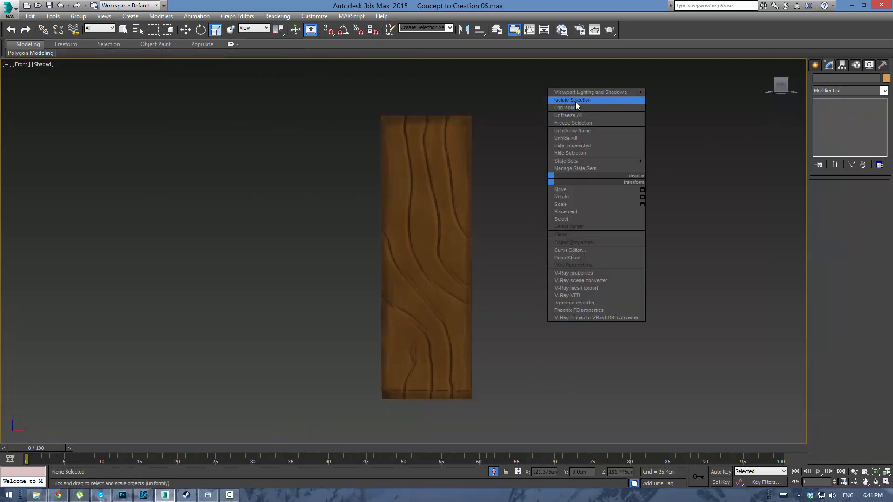
left_click(575, 103)
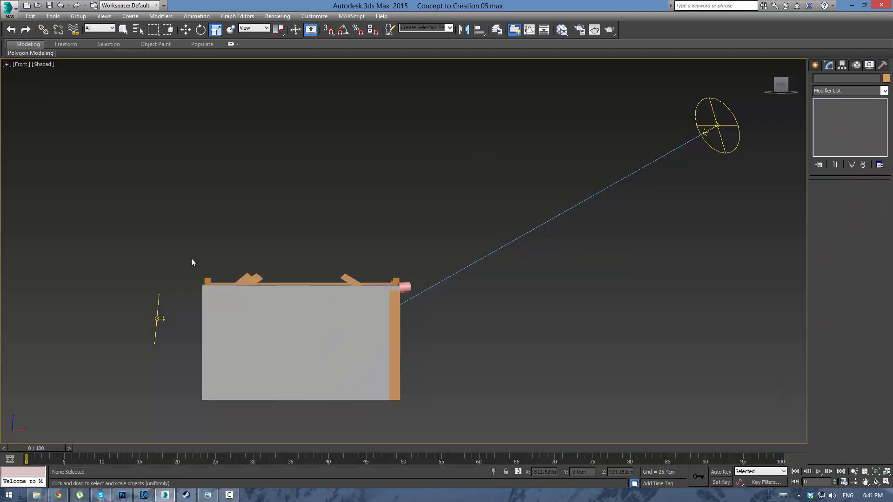
Show four viewports, bring the kitchen layout into the Top view and switch the Front viewport to the VRayCam001 camera.
key("alt+w")
scroll(260, 86, "down", 10)
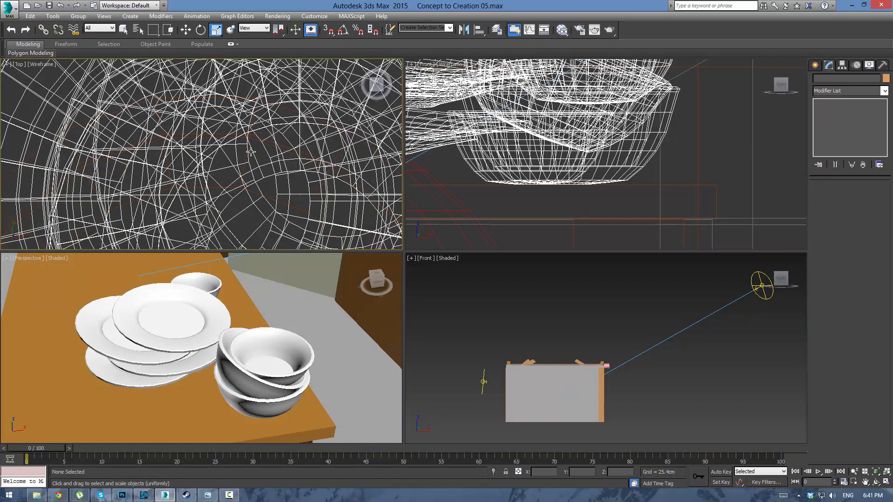
left_click(261, 86)
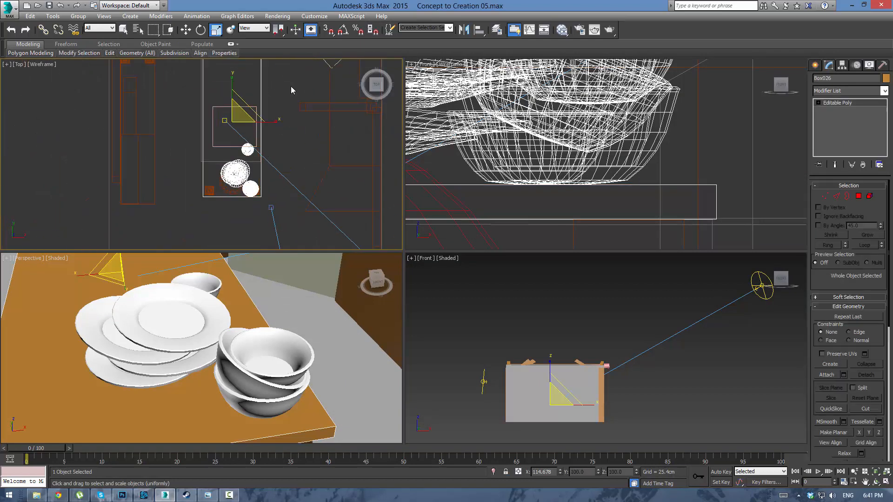
left_click(291, 86)
middle_click_drag(301, 107, 303, 175)
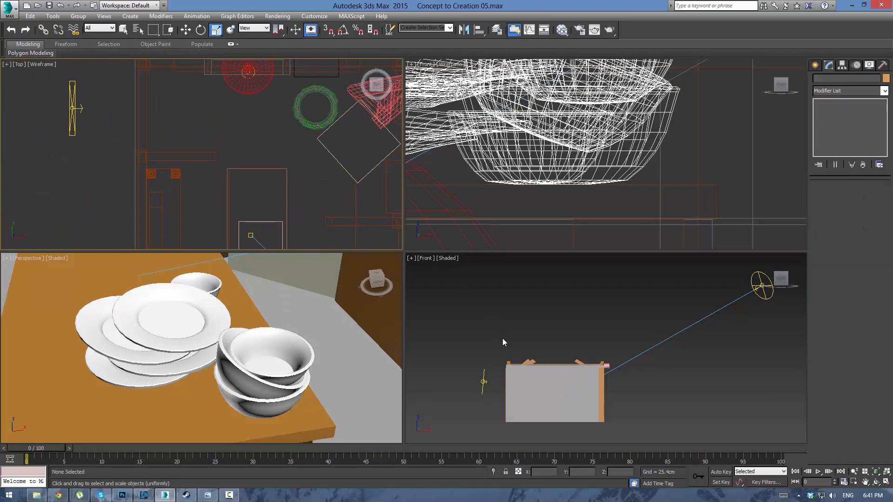
left_click(548, 303)
key("c")
Select the plank and move it in the Top view away from the bucket onto the open floor between table and stove.
left_click(648, 289)
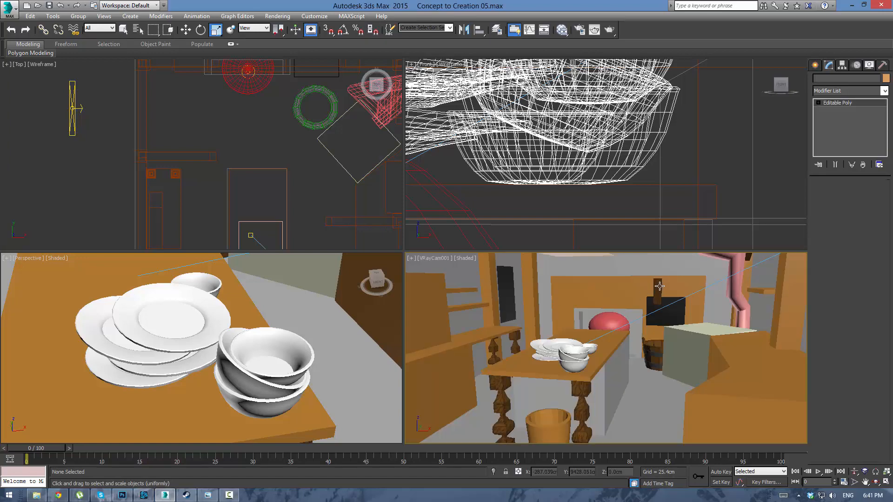
key("w")
middle_click_drag(325, 135, 279, 128)
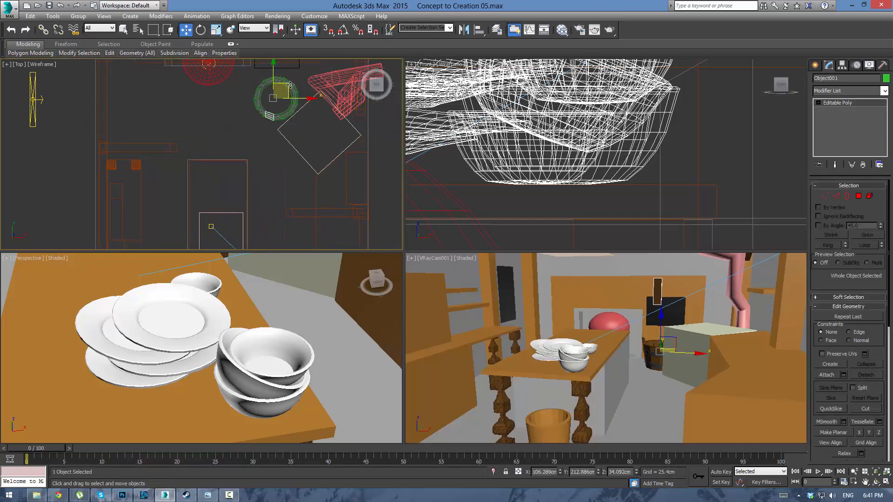
left_click_drag(281, 91, 272, 138)
Enter vertex editing on the plank and change the camera viewport to a perspective view focused on the plank.
scroll(282, 147, "up", 8)
middle_click_drag(233, 194, 279, 88)
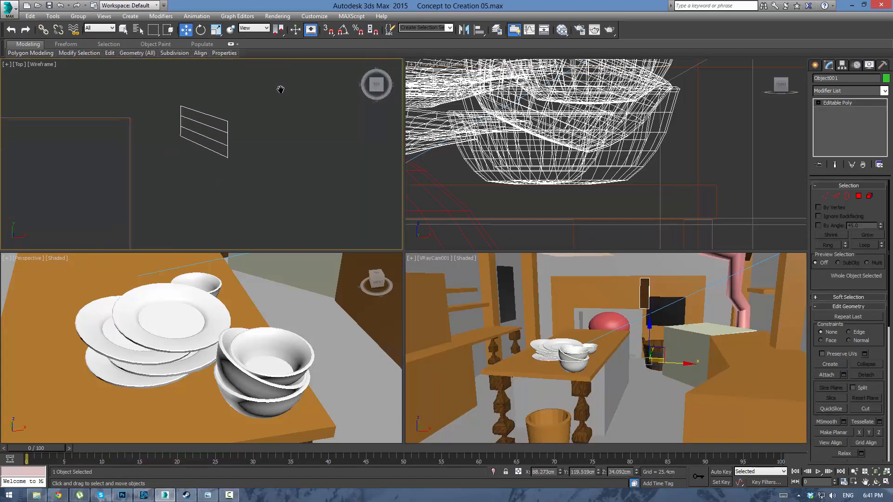
scroll(240, 112, "up", 3)
middle_click_drag(240, 111, 268, 141)
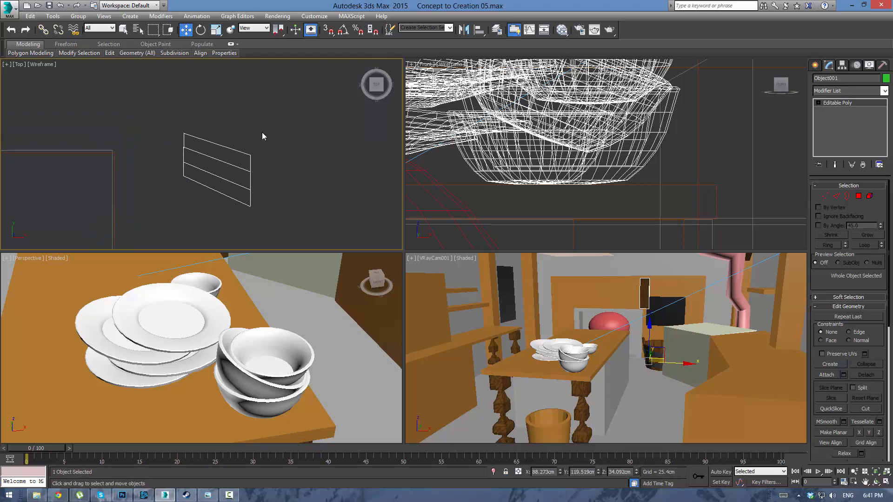
key("1")
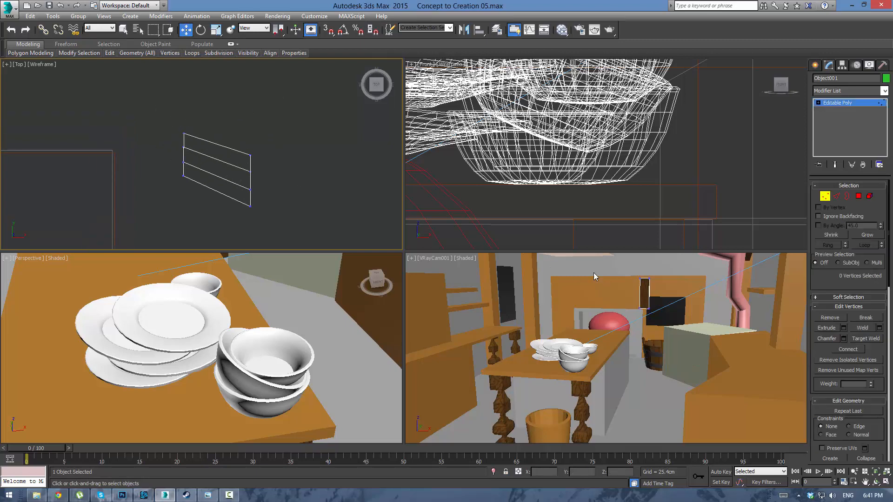
right_click(529, 302)
key("p")
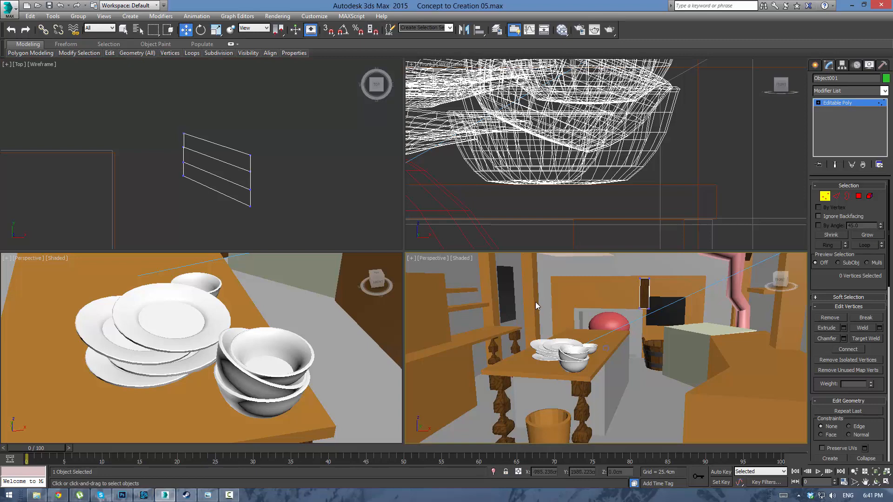
key("z")
middle_click_drag(551, 294, 647, 295, "alt")
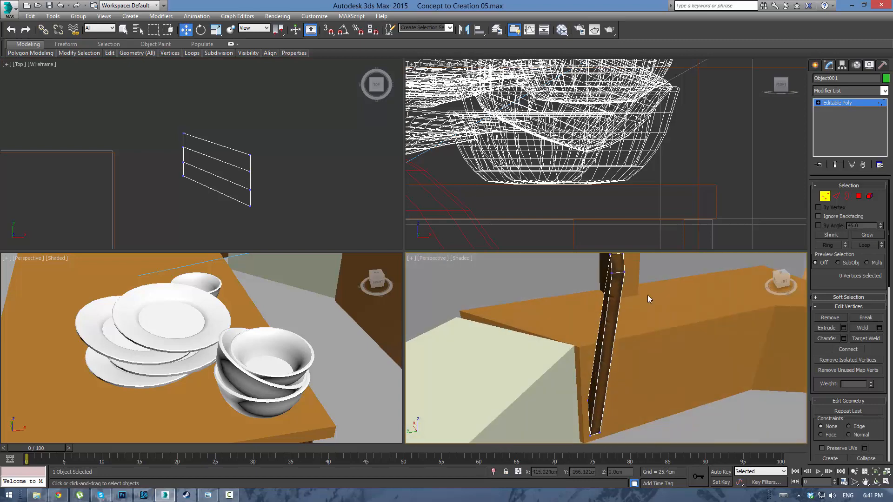
Select the four corner vertices of one broad face of the plank and scale them flat along Y in the Top view.
left_click(610, 255)
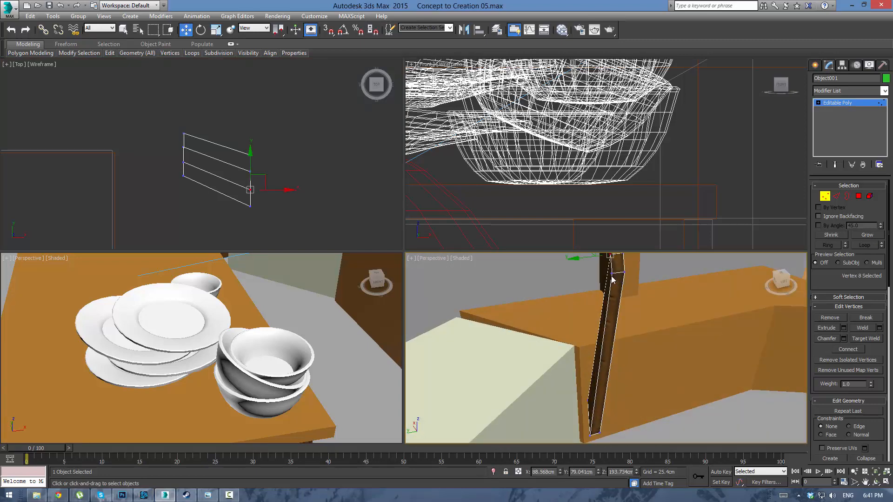
left_click(612, 276)
left_click(611, 273)
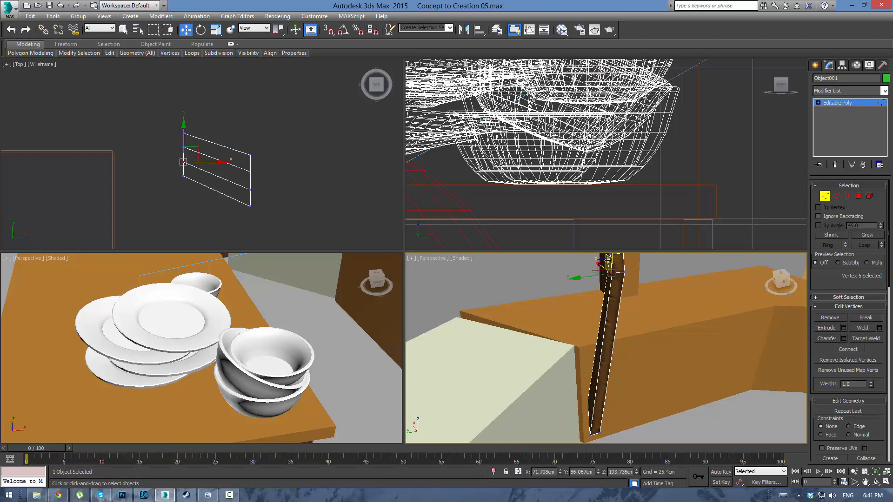
middle_click_drag(608, 260, 530, 375, "alt")
left_click(553, 331, "ctrl")
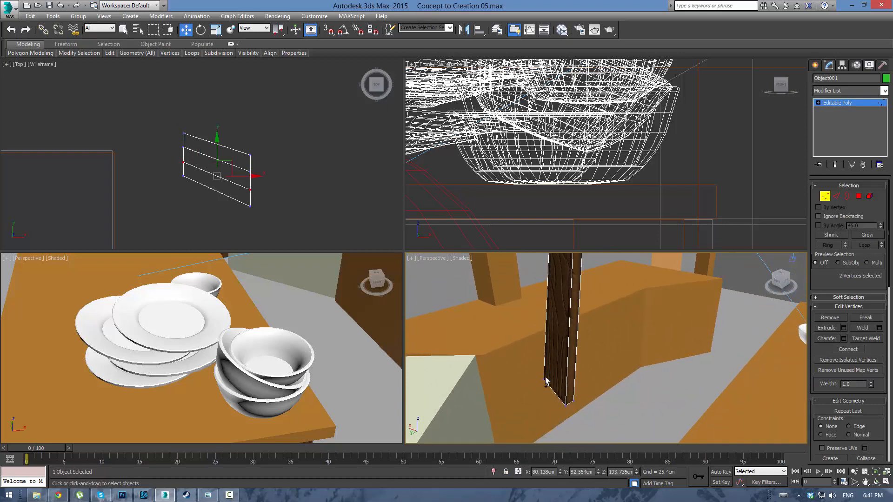
left_click(574, 401, "ctrl")
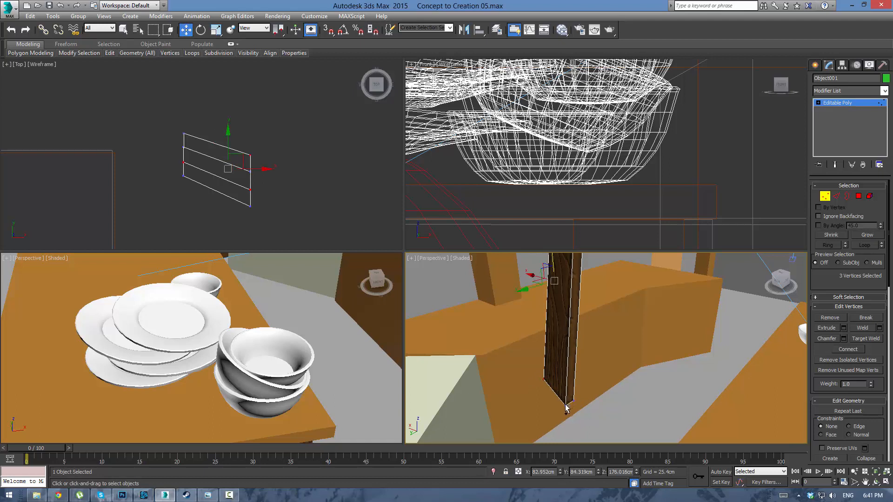
left_click(566, 408, "ctrl")
right_click(256, 155)
key("r")
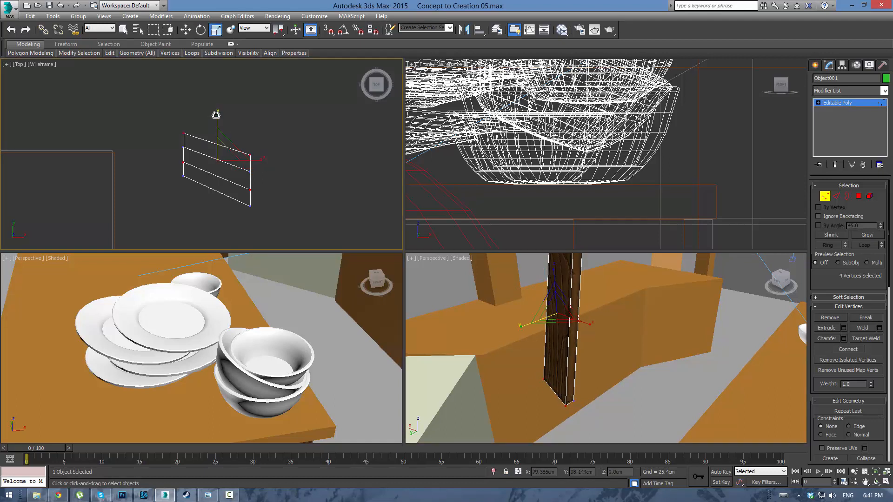
left_click(222, 119)
key("ctrl+z")
left_click_drag(215, 117, 216, 79)
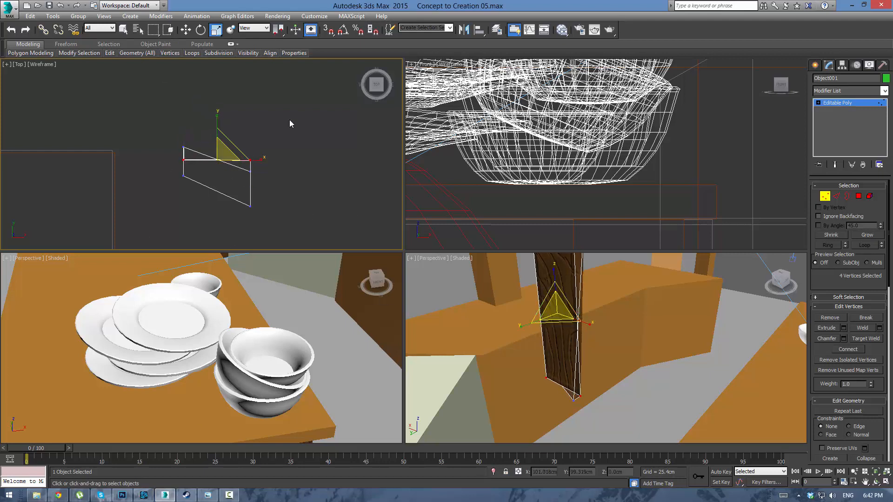
Select the opposite broad face's four vertices and scale them flat along Y so both faces run parallel.
left_click(153, 202)
left_click_drag(312, 170, 311, 171)
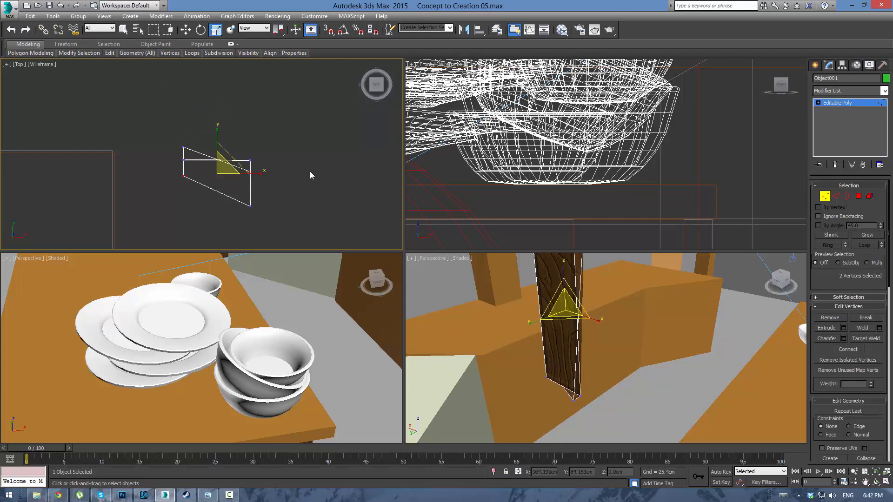
left_click_drag(279, 196, 219, 229, "ctrl")
left_click_drag(169, 143, 160, 18, "ctrl")
left_click(157, 126)
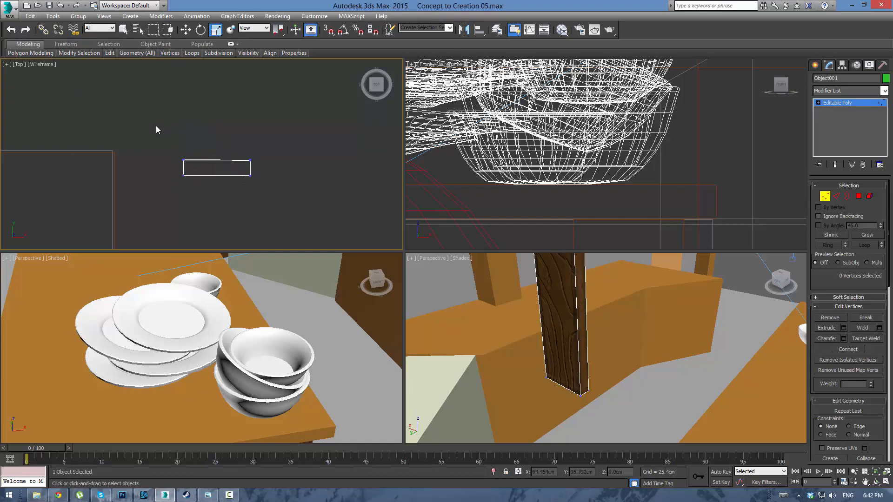
Square up the plank's rectangular outline by scaling its side vertices flat in the Top view, and leave vertex editing.
left_click_drag(278, 179, 275, 164)
left_click_drag(164, 166, 288, 191)
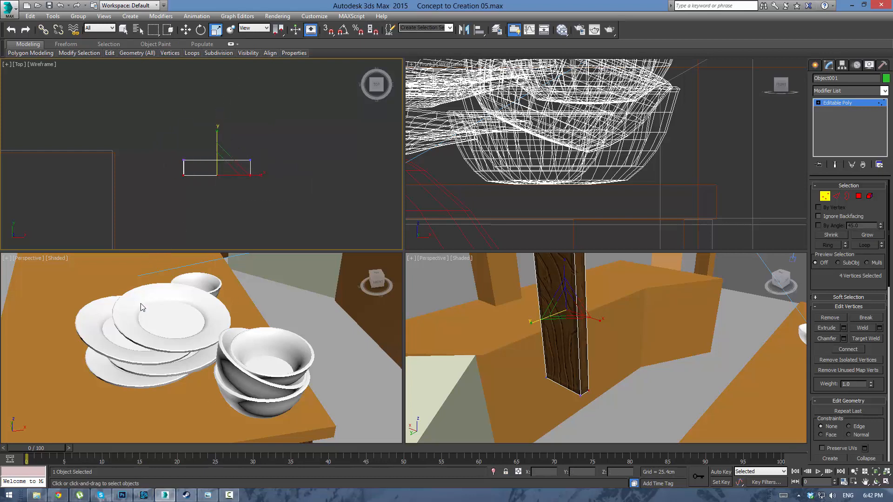
left_click_drag(180, 141, 220, 183)
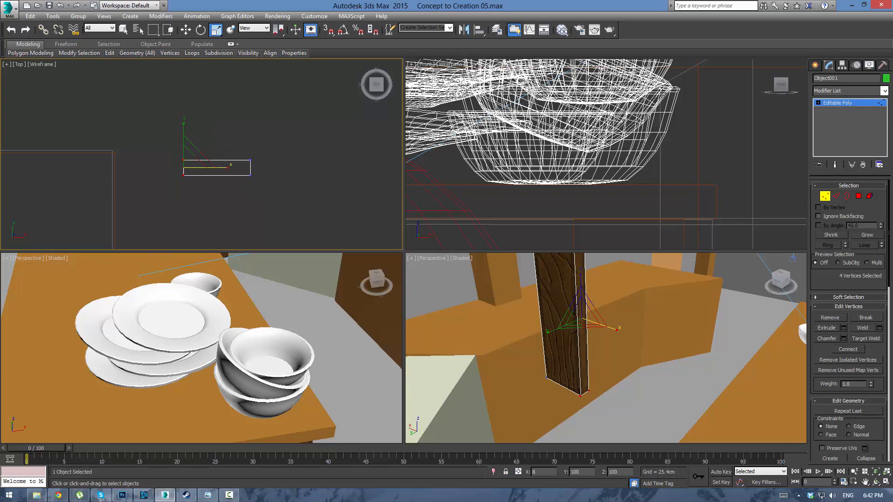
left_click(274, 130)
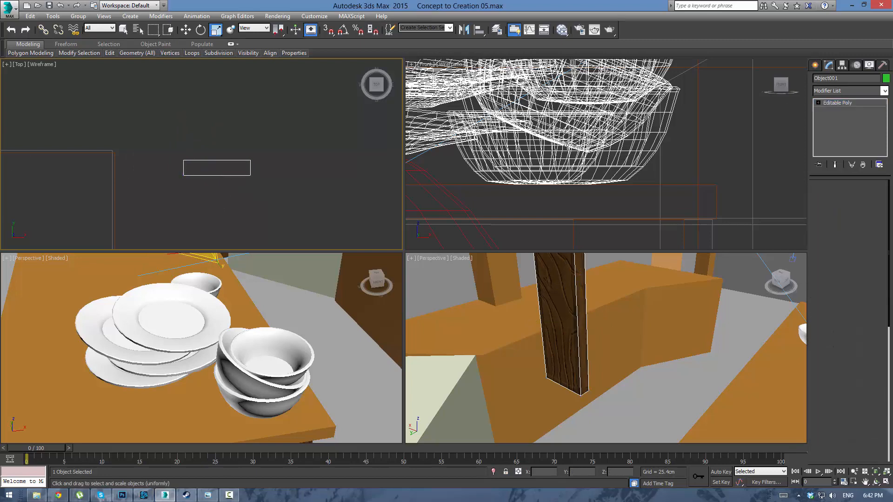
key("1")
left_click(295, 123)
Select the finished plank and center its pivot to the object.
middle_click_drag(586, 331, 614, 345)
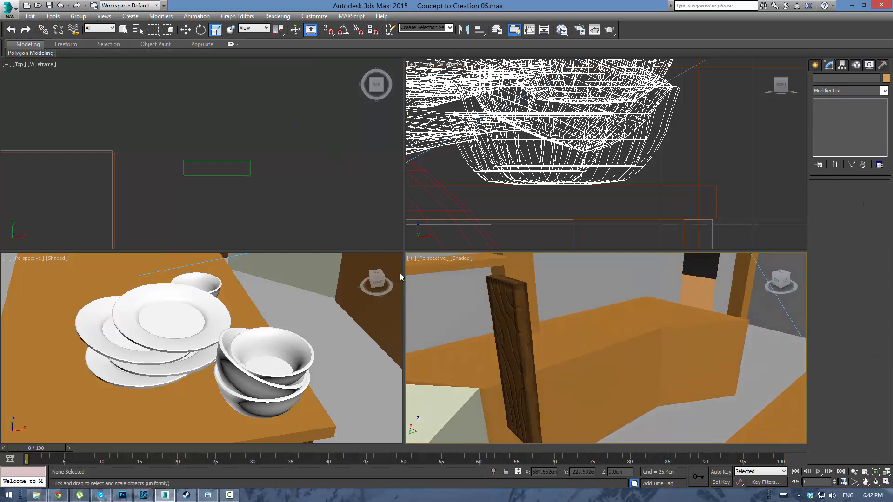
scroll(272, 144, "down", 3)
left_click_drag(227, 194, 227, 193)
scroll(298, 127, "down", 3)
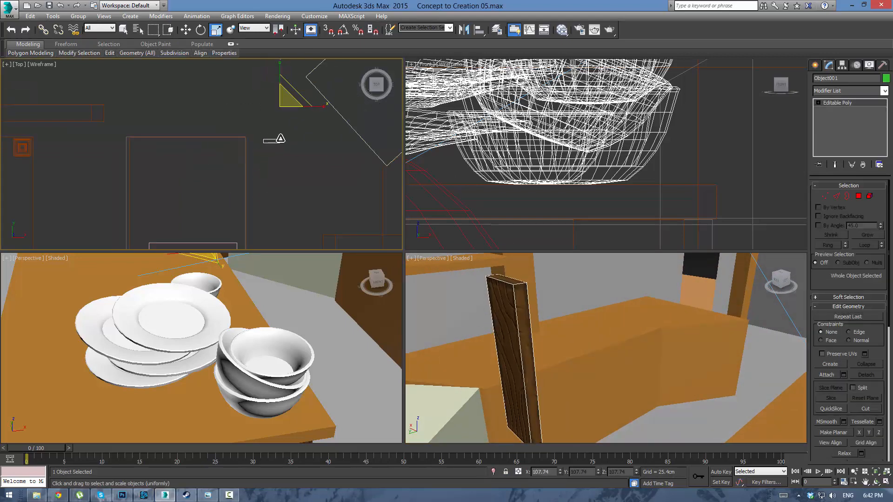
key("w")
left_click(841, 65)
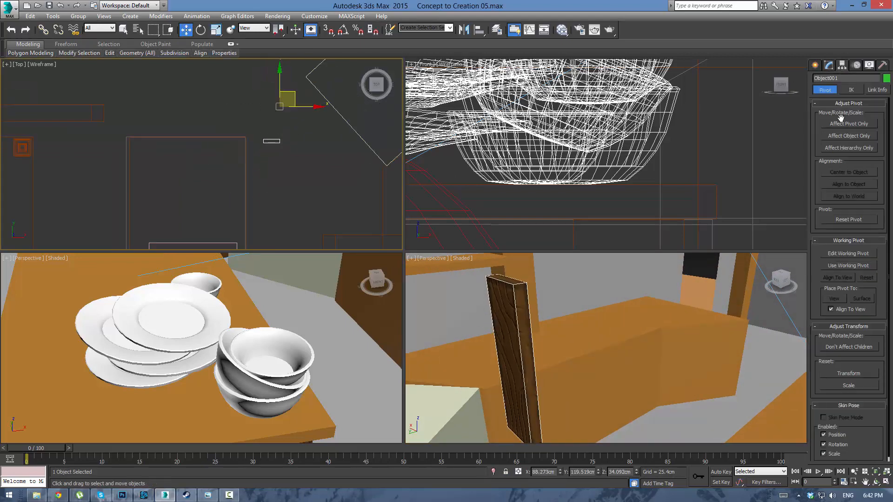
left_click(850, 124)
left_click(844, 172)
left_click(850, 124)
Move the plank in the Top view to the front edge of the box above the table, and restore VRayCam001 with safe frames.
scroll(276, 119, "down", 3)
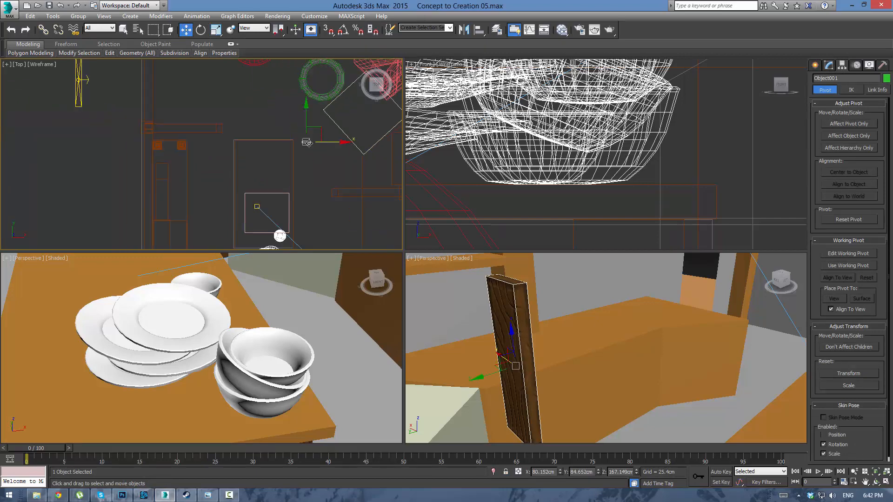
left_click_drag(306, 92, 286, 181)
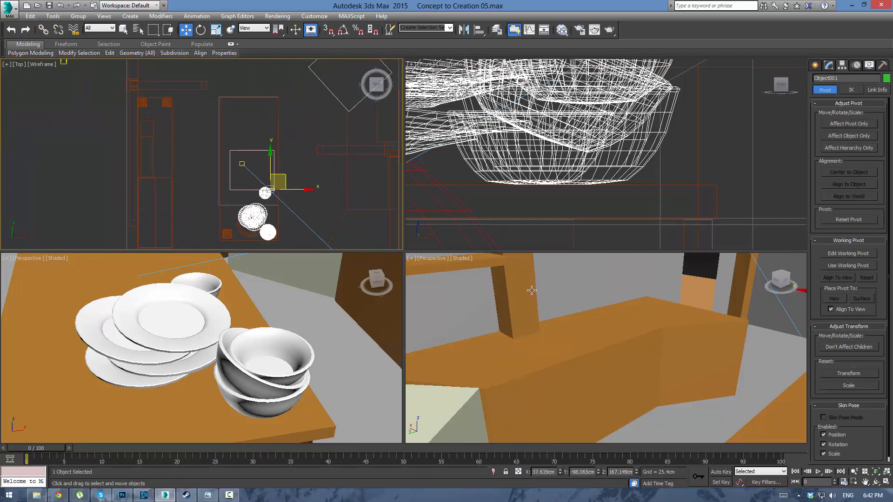
right_click(523, 300)
key("c")
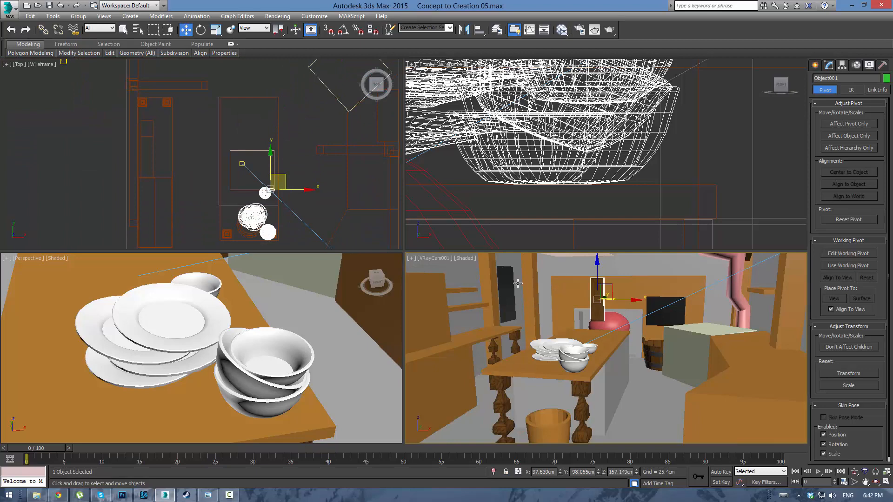
left_click(429, 261)
left_click(460, 412)
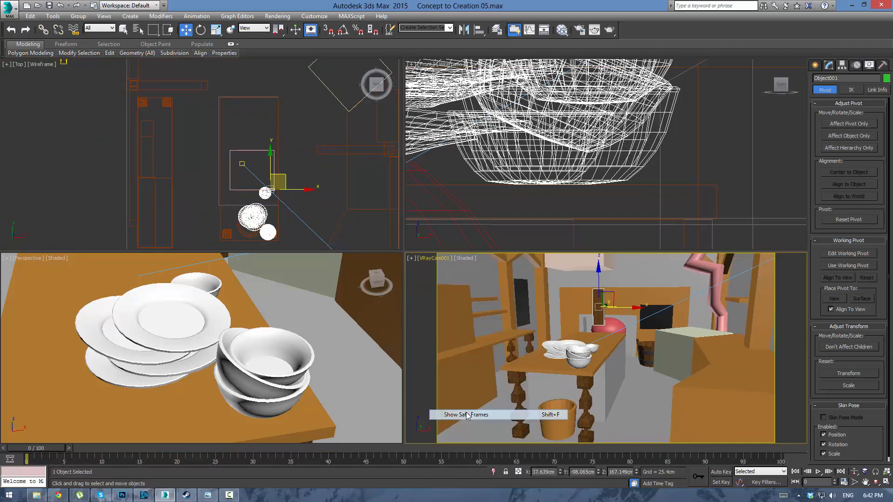
Bring the plank into the Perspective view and raise it to the front face of the hanging box.
right_click(292, 279)
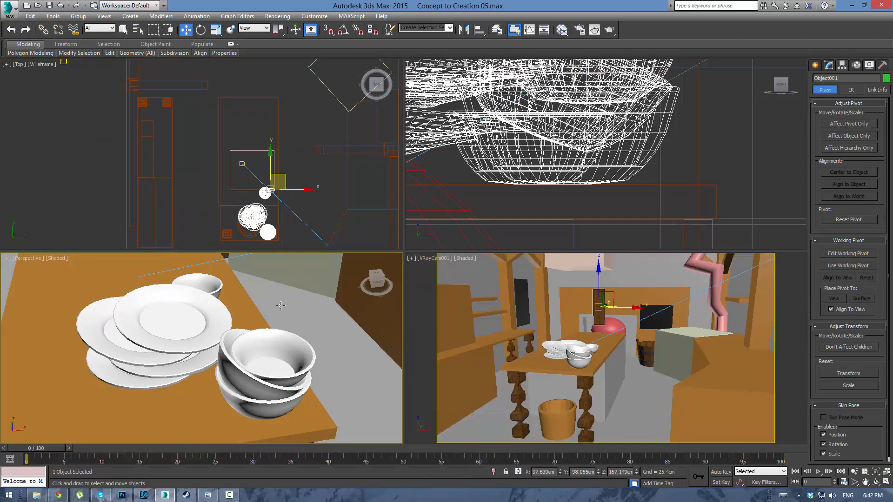
key("z")
middle_click_drag(296, 326, 209, 320, "alt")
left_click_drag(201, 319, 201, 135)
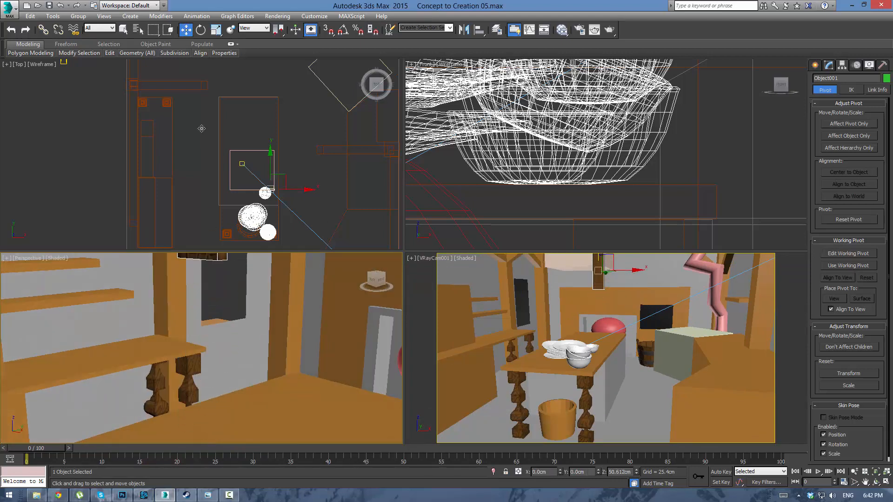
middle_click_drag(201, 135, 261, 319)
left_click_drag(261, 320, 254, 200)
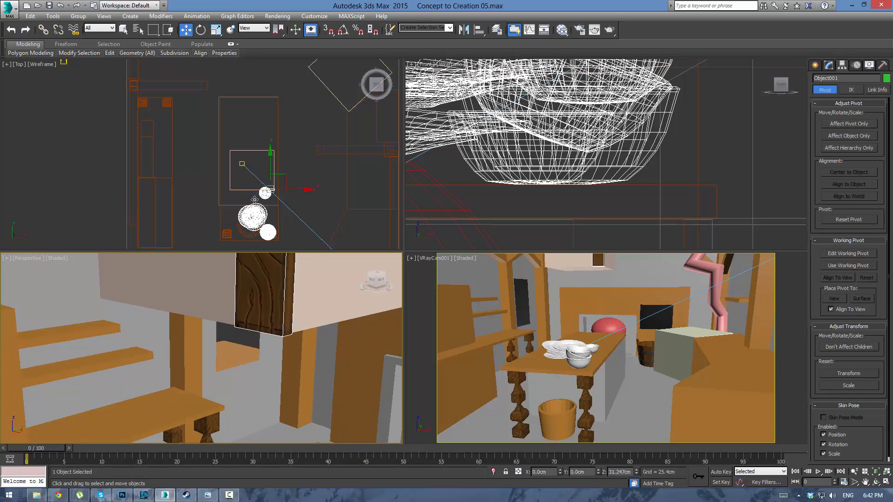
Position the plank in the Front view along the hanging box's right edge, slightly above its lower edge.
scroll(619, 135, "down", 4)
middle_click_drag(604, 147, 606, 166)
scroll(614, 149, "up", 5)
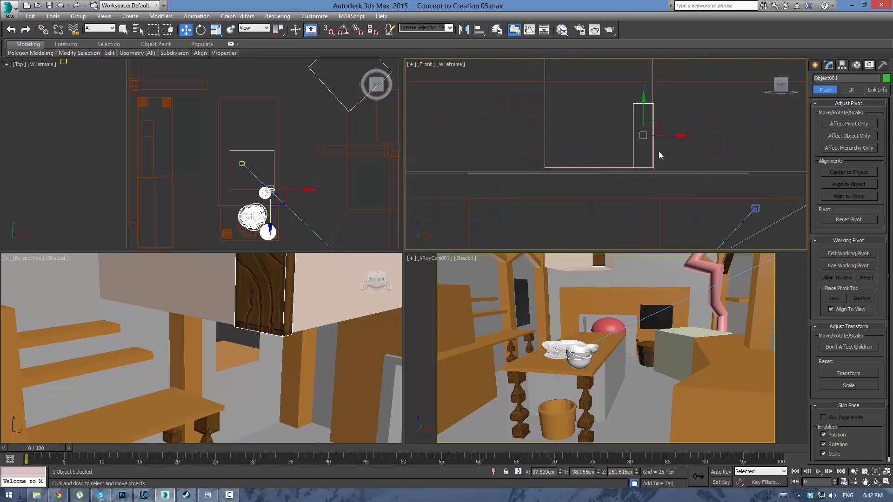
left_click_drag(624, 122, 607, 105)
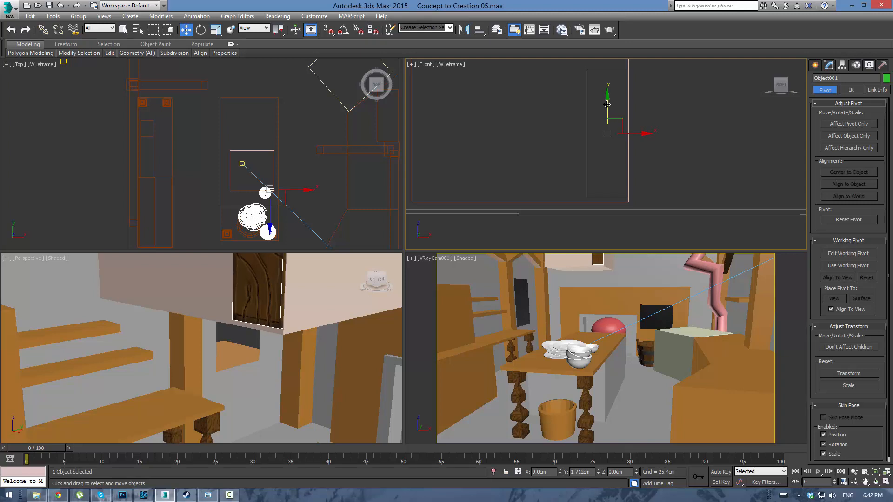
left_click_drag(607, 104, 605, 98)
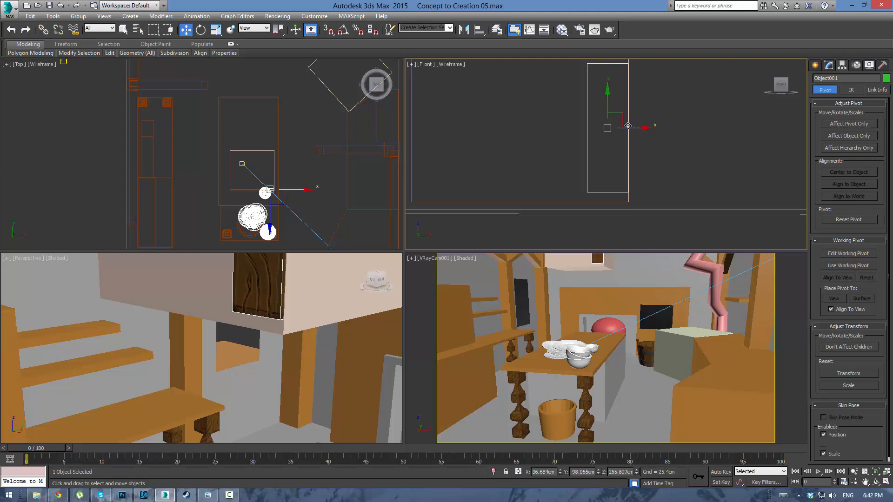
Make three copies of the plank side by side across the hanging box, and stretch all four boards along X to fill its width.
mouse_move(634, 126)
left_mouse_down()
mouse_move(573, 124)
mouse_move(583, 124)
left_mouse_up()
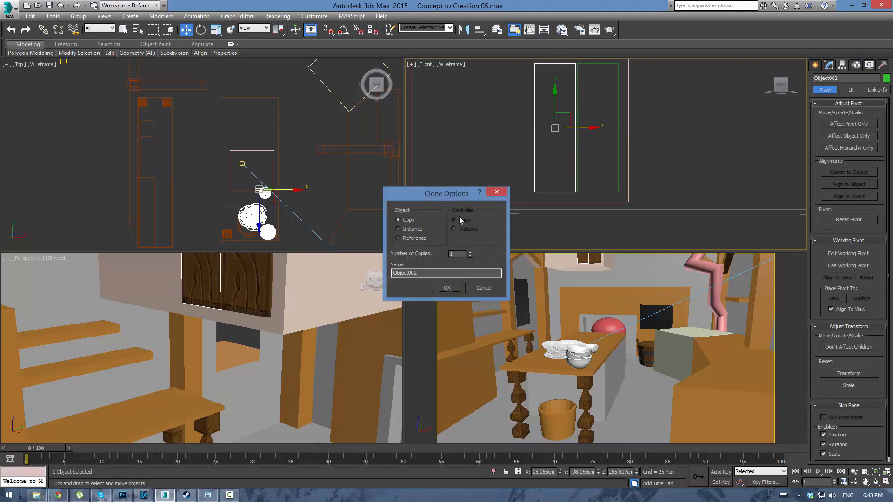
left_click(447, 288)
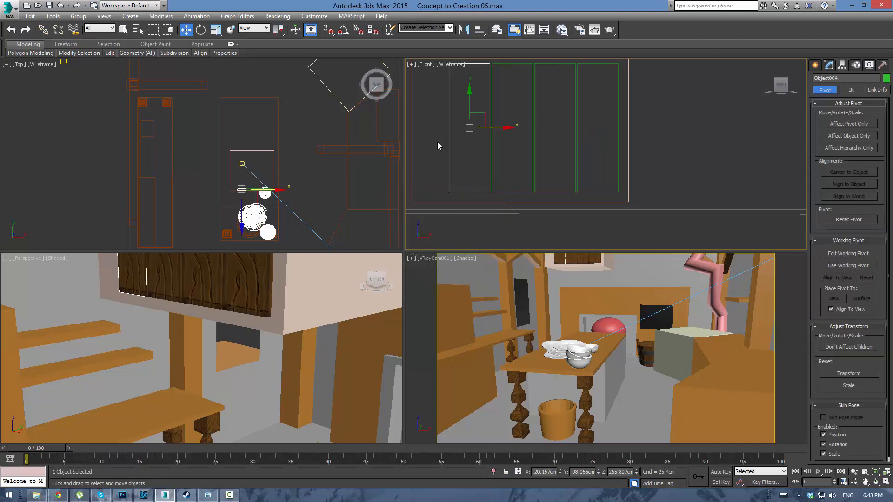
mouse_move(433, 122)
left_mouse_down()
mouse_move(434, 134)
mouse_move(613, 149)
mouse_move(561, 127)
left_mouse_up()
key("r")
key("w")
key("r")
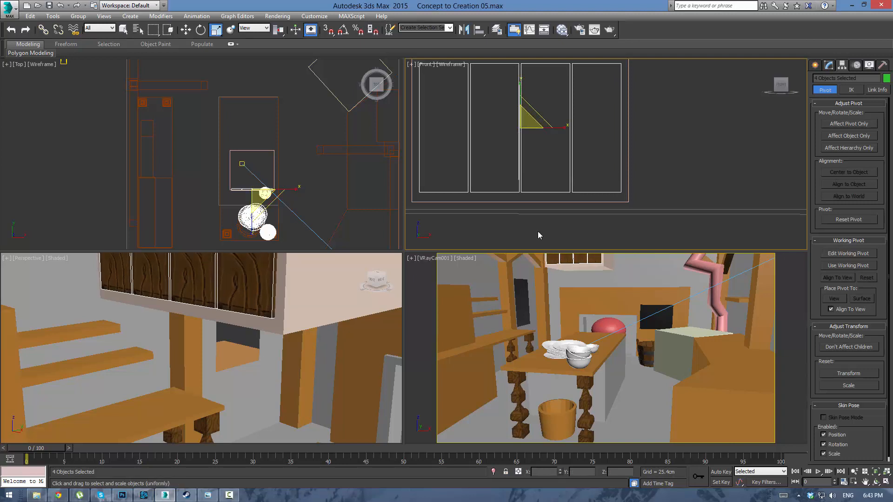
Turn on angle snap and rotate the leftmost board on the hanging box's front in the Front view to vary its wood grain.
left_click(522, 288)
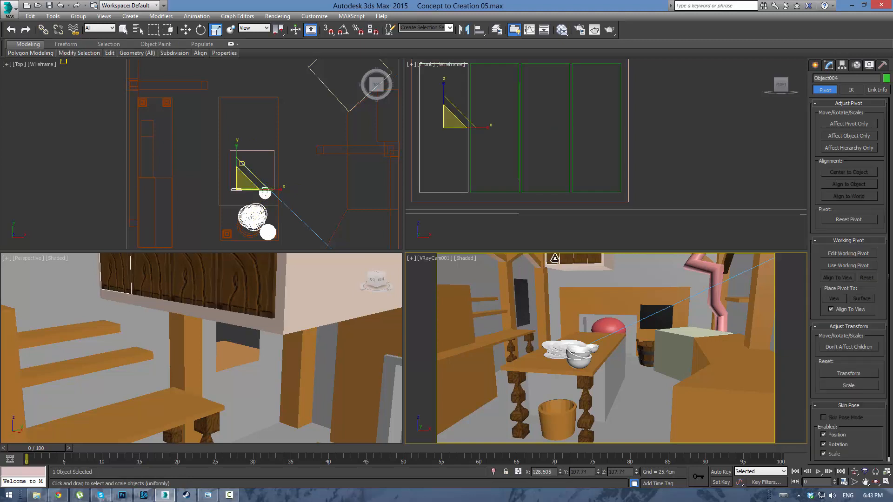
left_click(201, 29)
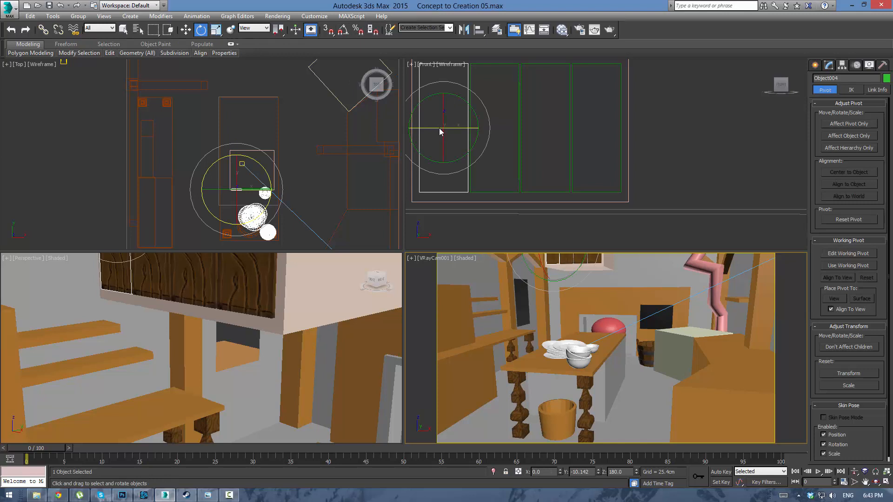
left_click(444, 127)
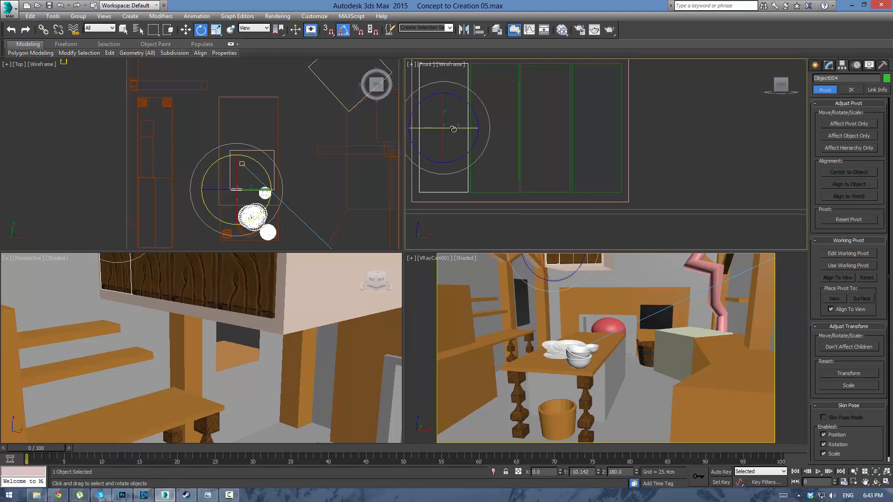
key("a")
left_click_drag(451, 127, 537, 136)
left_click(519, 141)
left_click_drag(555, 184, 555, 218)
Rotate the third front board by 180 degrees in the Front view's plane and flip it about its vertical axis.
left_click(523, 175)
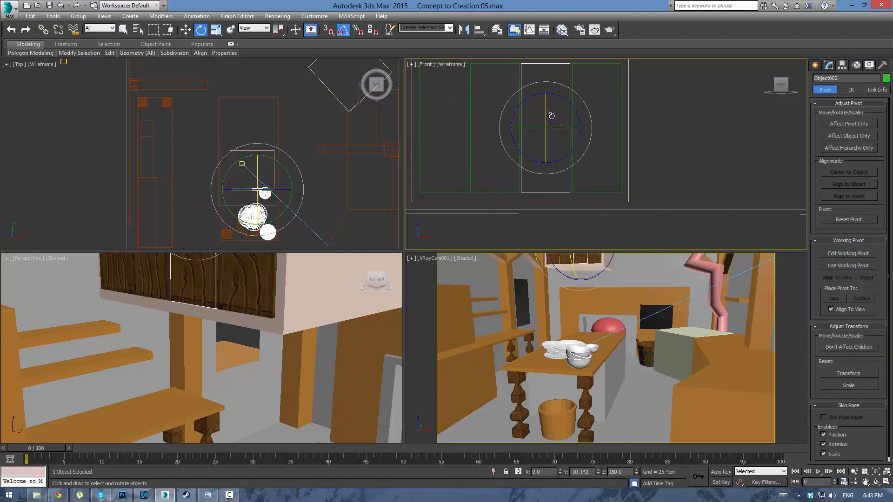
left_click_drag(568, 106, 579, 216)
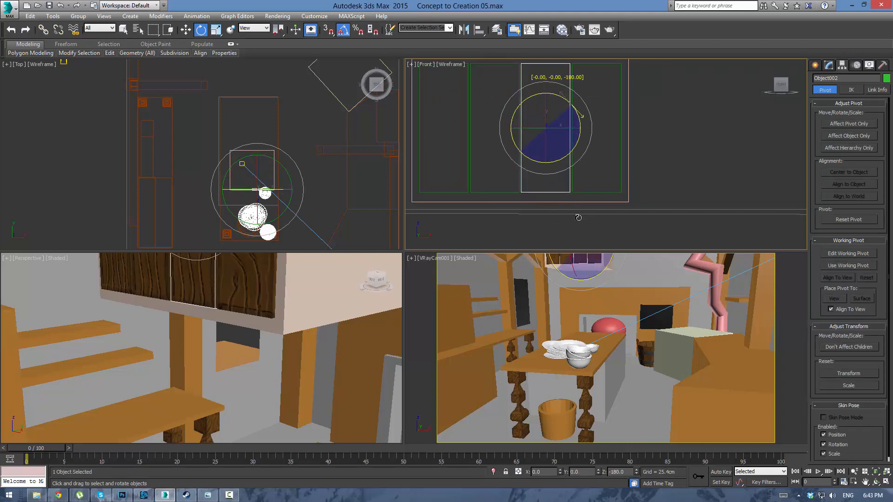
left_click_drag(556, 129, 639, 133)
left_click(521, 289)
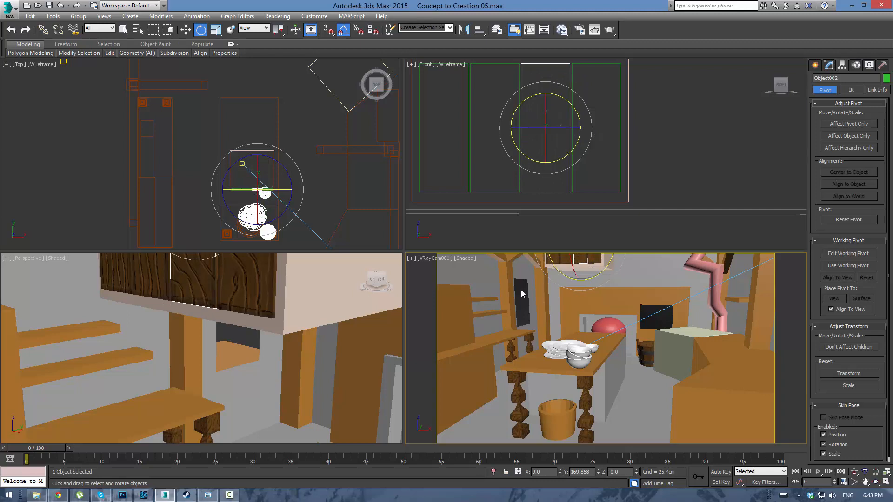
Select all four front boards and place a copy of the set along the box's back edge in the Top view.
left_click_drag(443, 152, 596, 166)
scroll(310, 144, "up", 3)
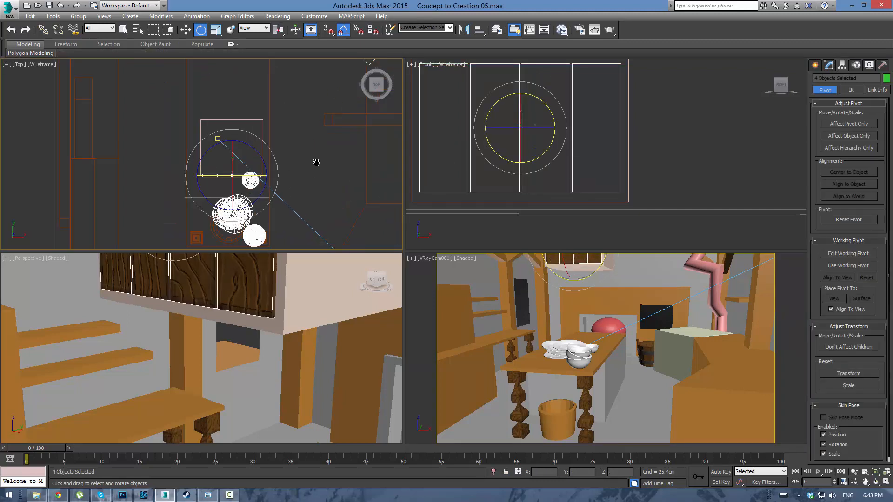
key("w")
scroll(302, 163, "up", 3)
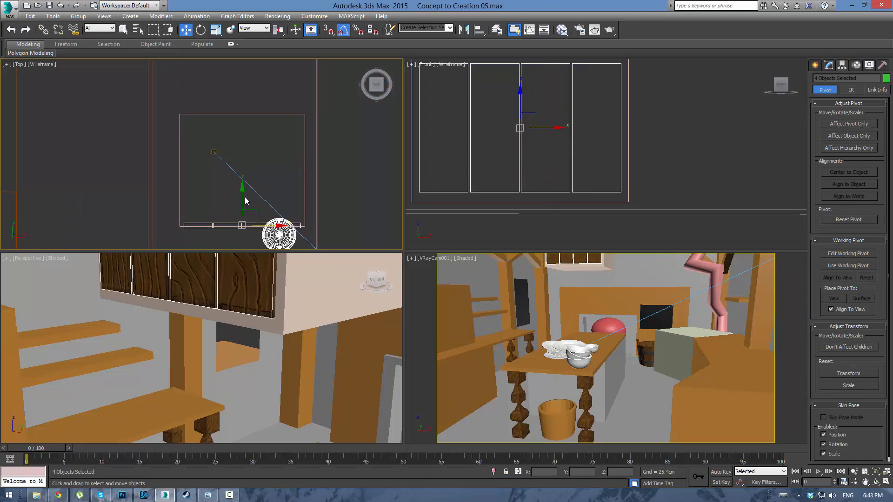
left_click_drag(246, 201, 260, 87)
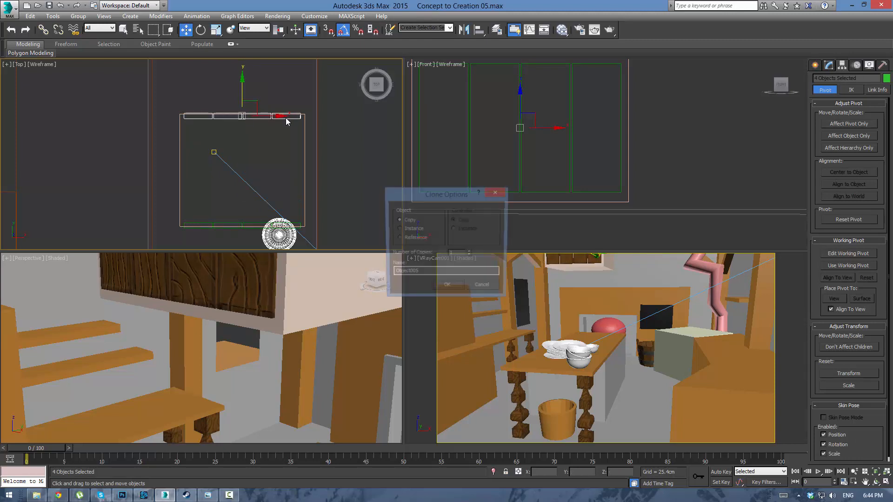
left_click(447, 288)
Select the front and back boards and make a copy rotated 90 degrees in the Top view for the box's sides.
left_click_drag(455, 138, 589, 147)
right_click(275, 147)
key("e")
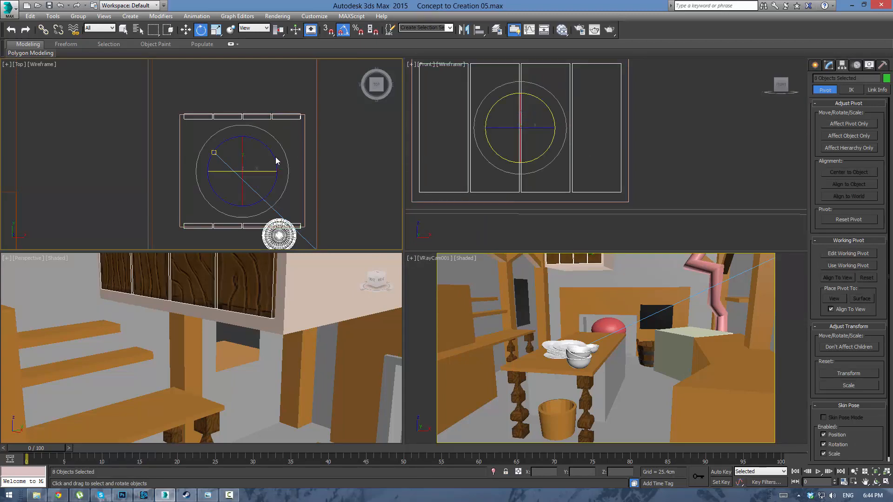
mouse_move(275, 157)
left_mouse_down()
mouse_move(311, 198)
mouse_move(312, 173)
left_mouse_up()
left_click(440, 289)
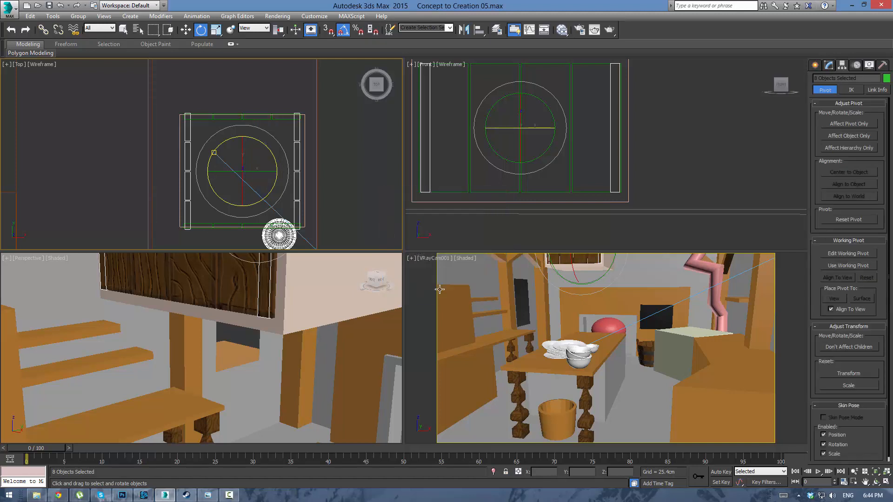
Move the four rotated boards on the right outward onto the box's right face in the Top view.
left_click_drag(279, 133, 330, 173)
key("w")
key("r")
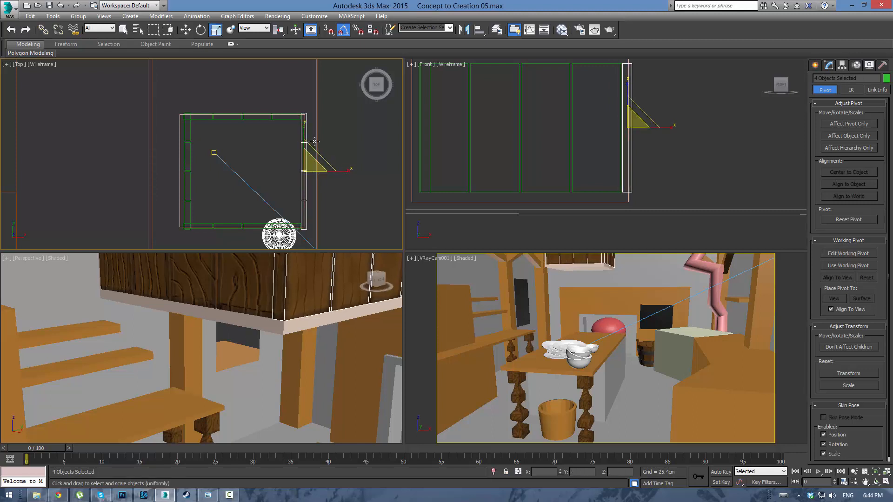
Try to shorten only the four right-side boards along Y, and undo the scaling.
left_click_drag(305, 132, 307, 136)
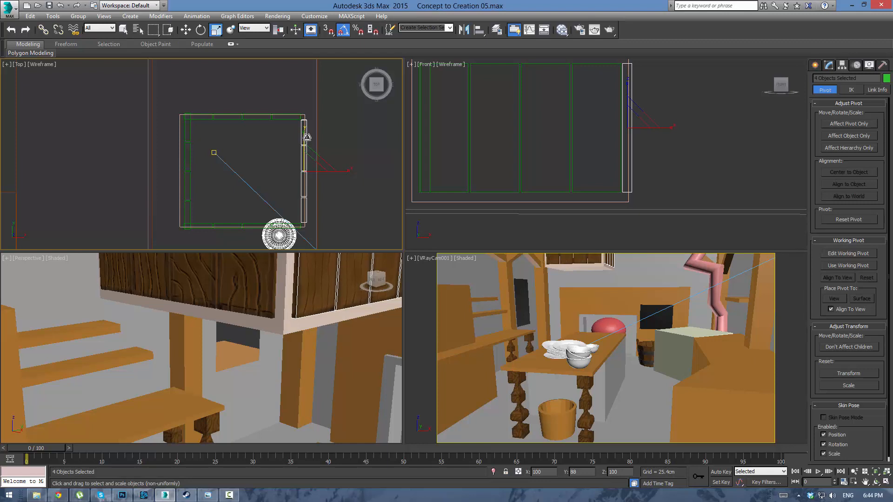
left_click_drag(307, 136, 307, 137)
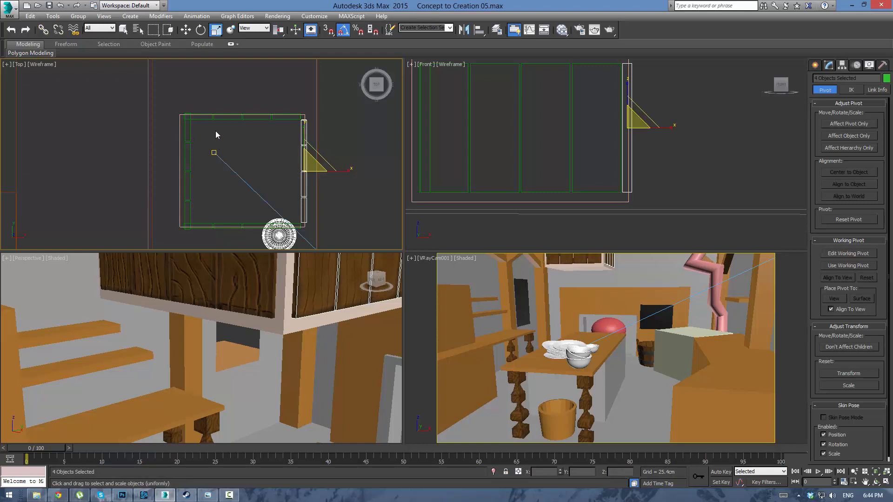
key("ctrl+z")
Add the four left-side boards to the selection and scale both side sets along Y to about 88 percent.
mouse_move(204, 130)
left_mouse_down("ctrl")
mouse_move(186, 169)
mouse_move(190, 211)
left_mouse_up("ctrl")
left_click_drag(247, 124, 248, 130)
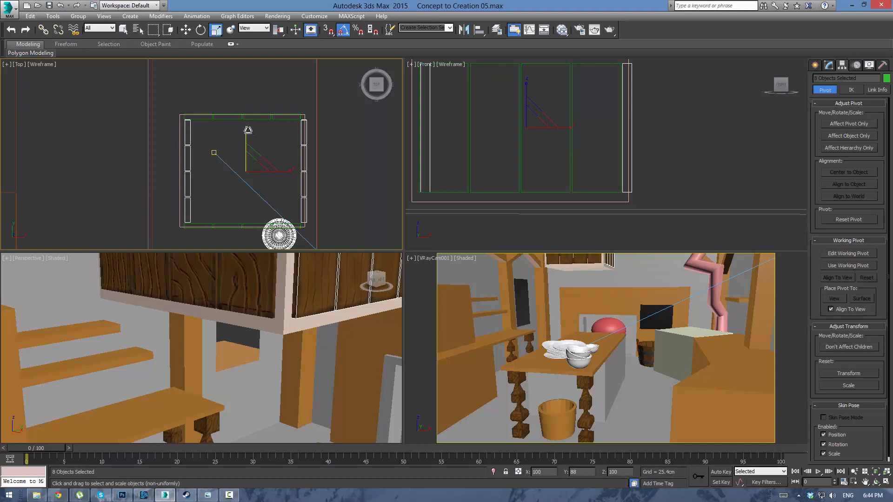
left_click_drag(248, 130, 248, 129)
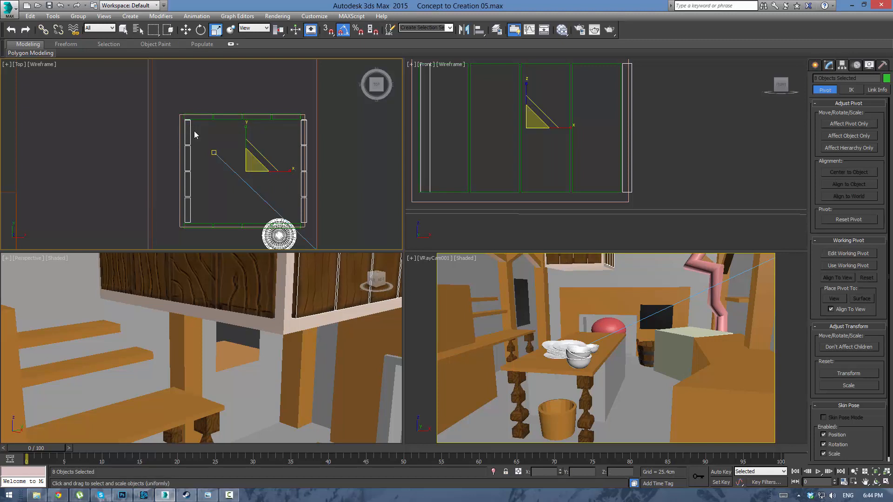
Move the four left-side boards outward along X onto the box's left face, and clear the selection.
left_click(188, 212)
key("w")
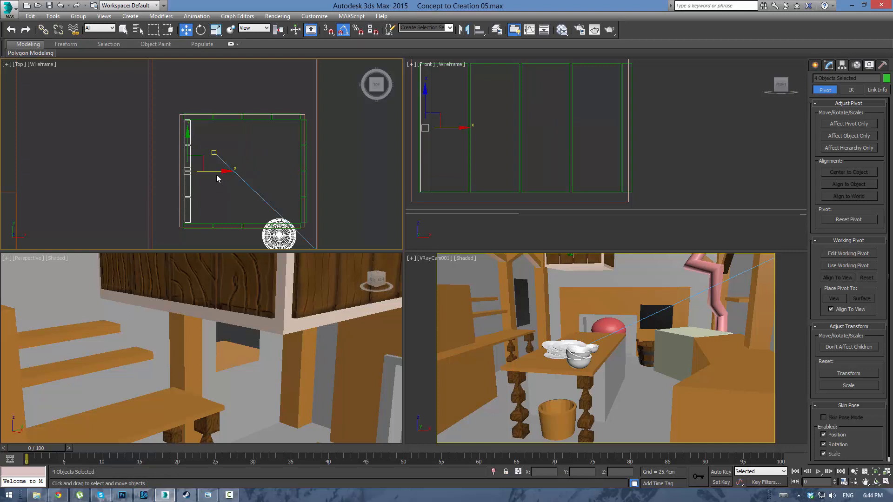
left_click_drag(215, 172, 210, 172)
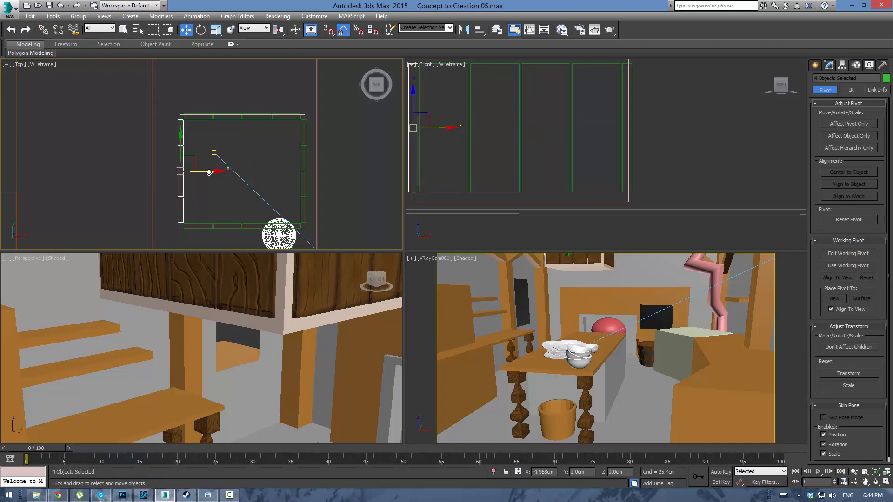
left_click(257, 152)
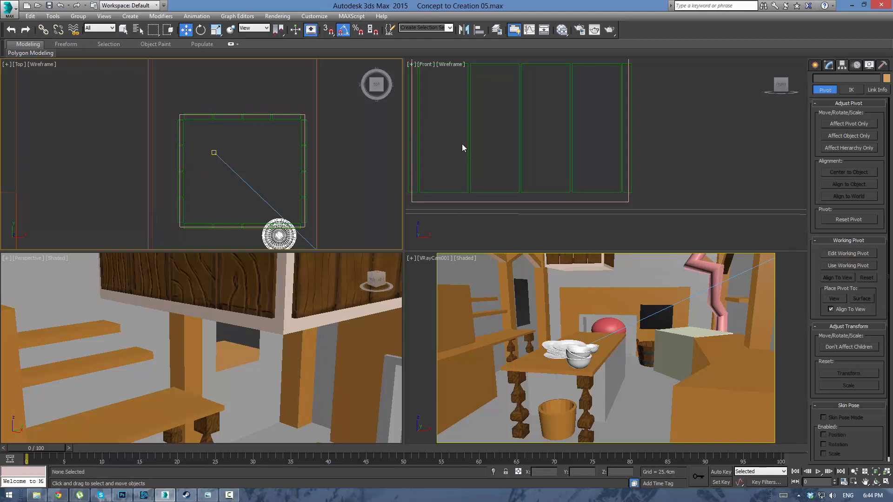
Select the four front boards and make one copy of the set rotated 90 degrees about X so that it lies flat.
left_click_drag(443, 121, 599, 133)
right_click(339, 135)
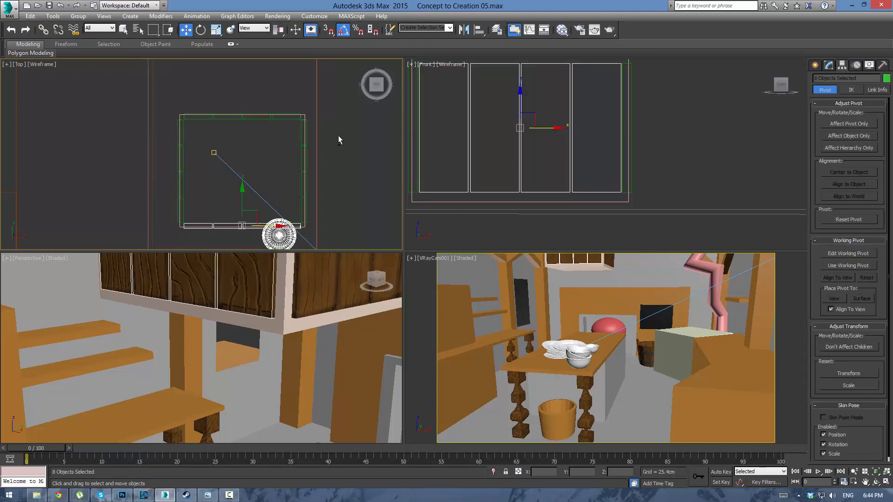
key("e")
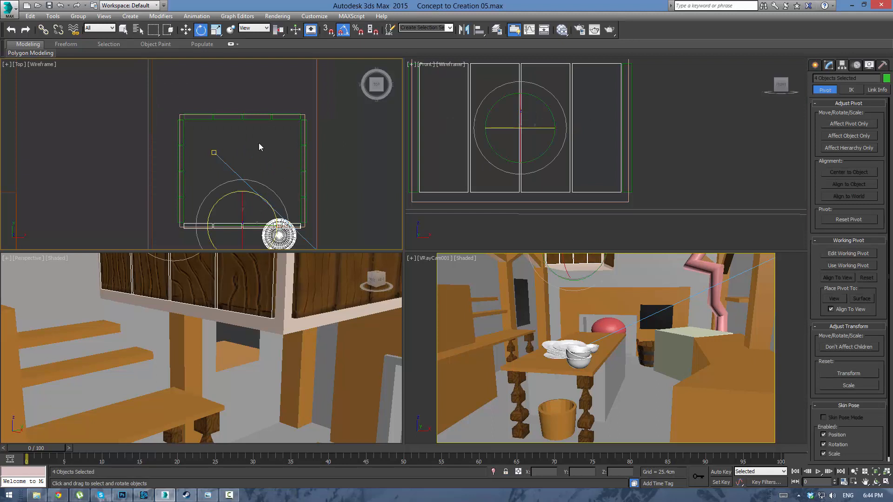
middle_click_drag(243, 197, 239, 149)
left_click_drag(238, 148, 242, 192)
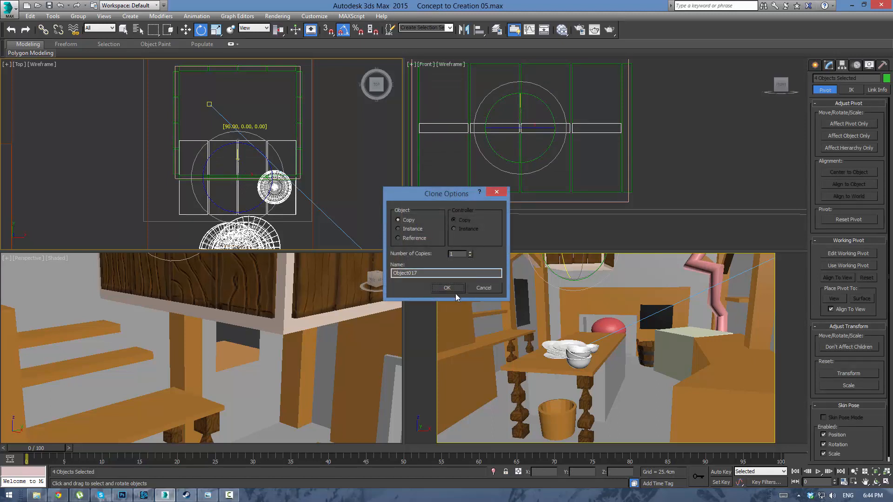
left_click(452, 289)
Lower the flat boards to the box's bottom edge in the Front view and move them within its outline in the Top view.
key("w")
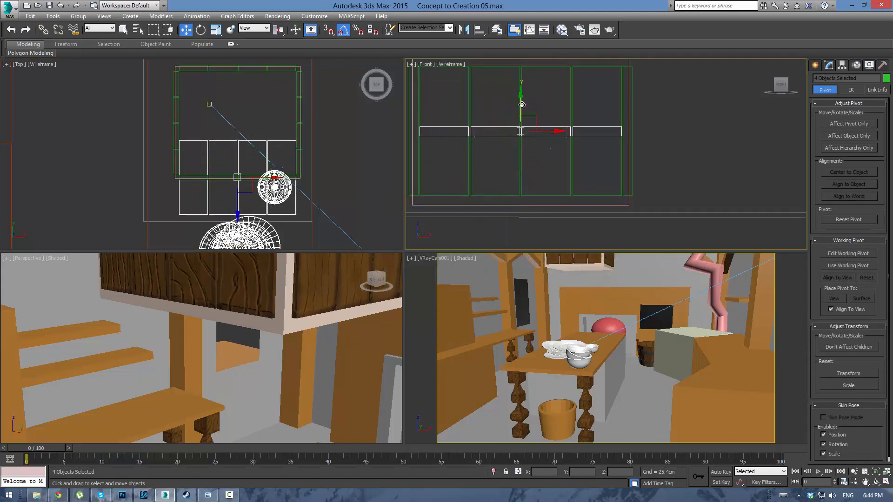
left_click_drag(522, 105, 529, 173)
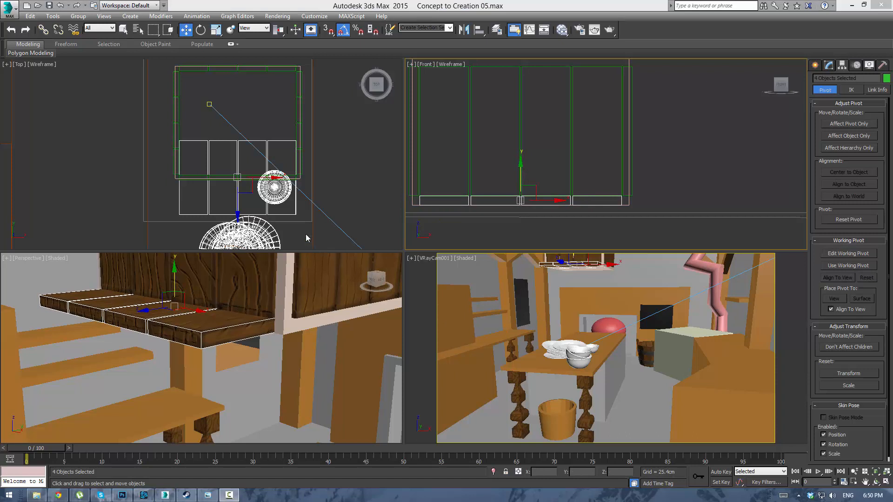
right_click(306, 152)
left_click_drag(235, 148, 237, 107)
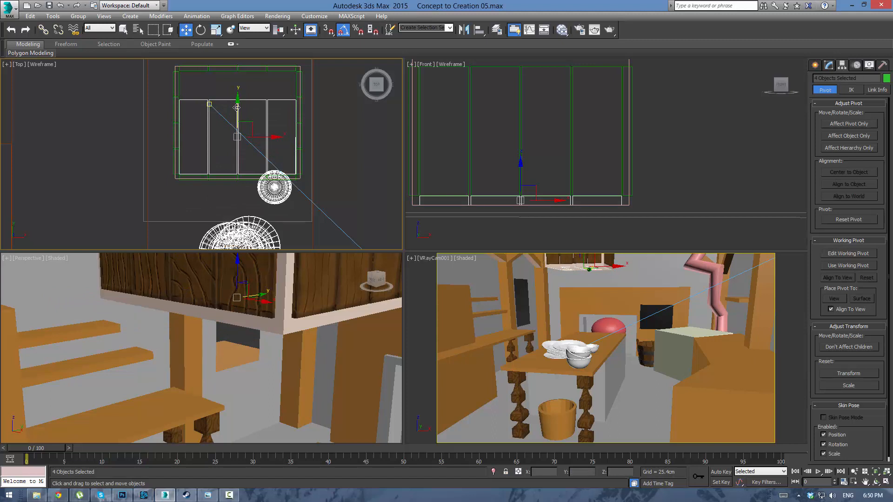
Stretch the flat bottom boards along Y to fill the box's depth and centre them in the Top view.
left_click_drag(237, 101, 238, 74)
key("r")
key("w")
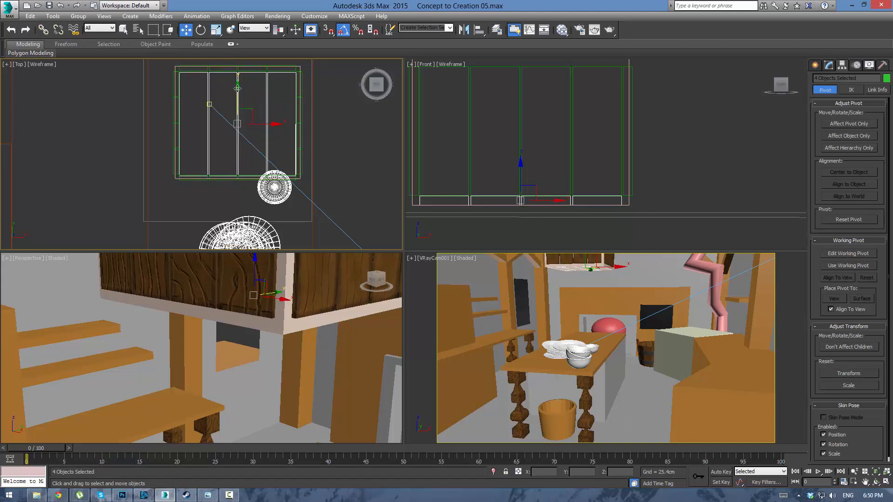
left_click_drag(237, 89, 237, 89)
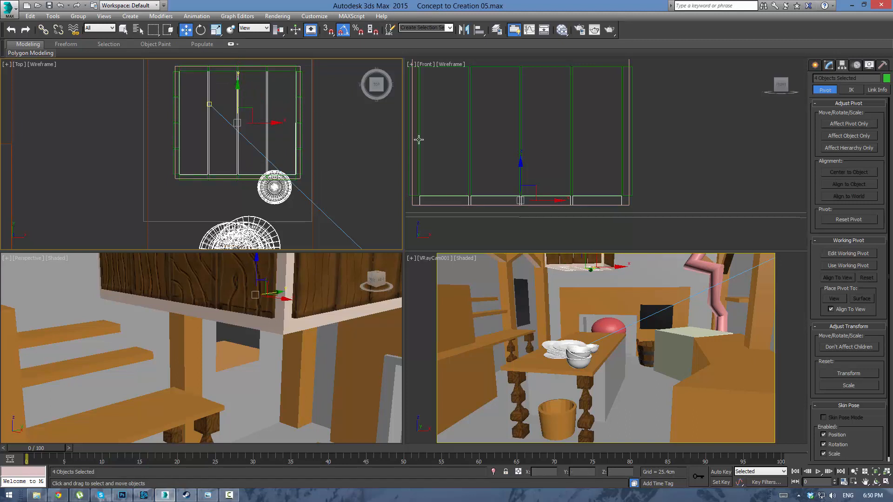
Select the hanging box in the Front view and convert it to an Editable Poly in the maximised Perspective view.
left_click(606, 224)
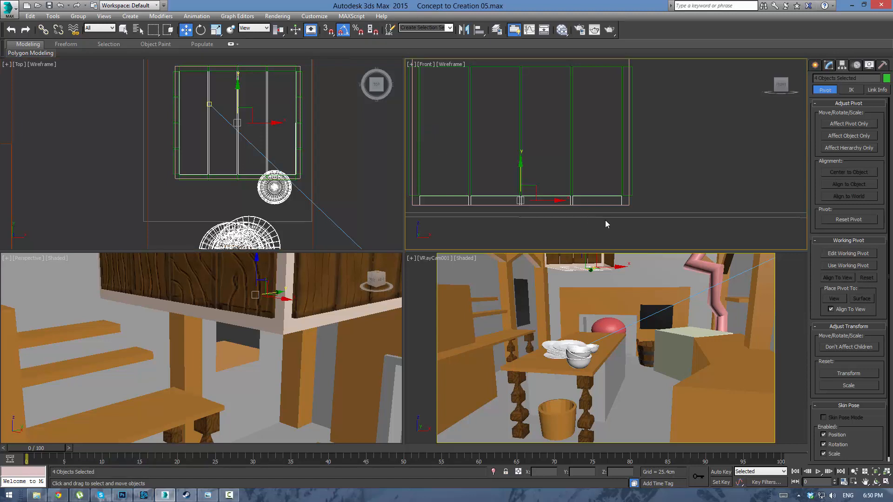
left_click(629, 204)
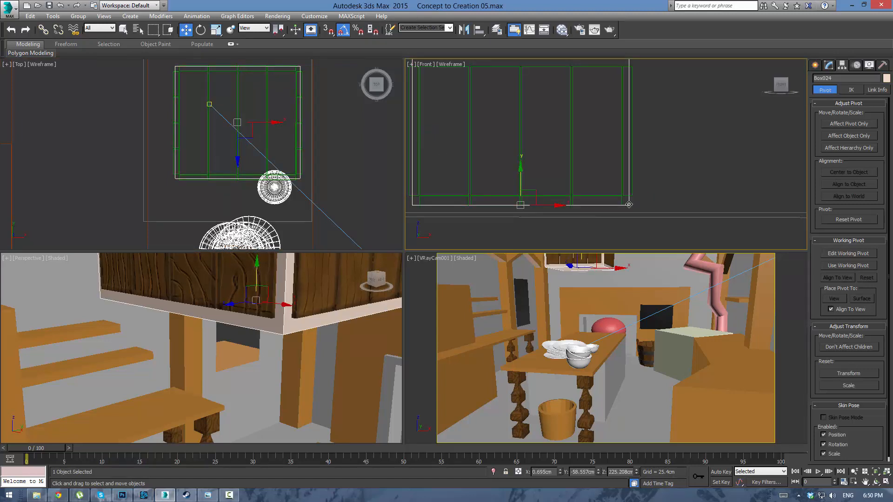
right_click(306, 300)
key("alt+w")
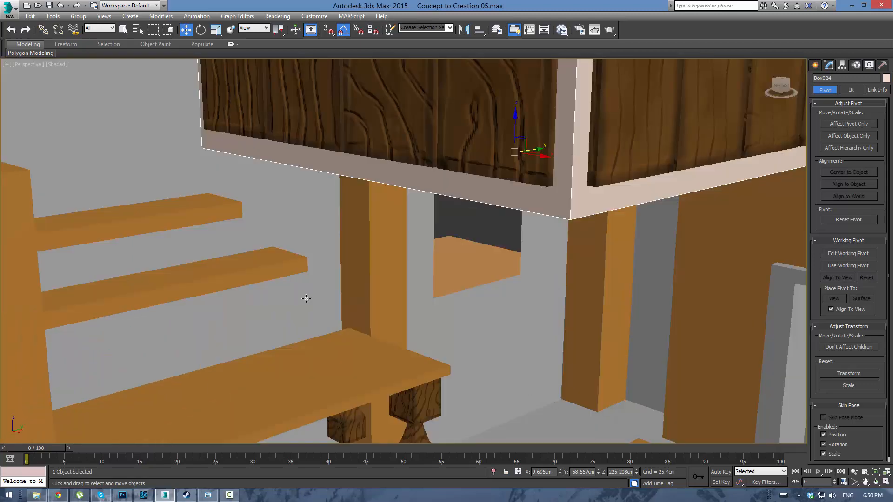
scroll(459, 164, "down", 5)
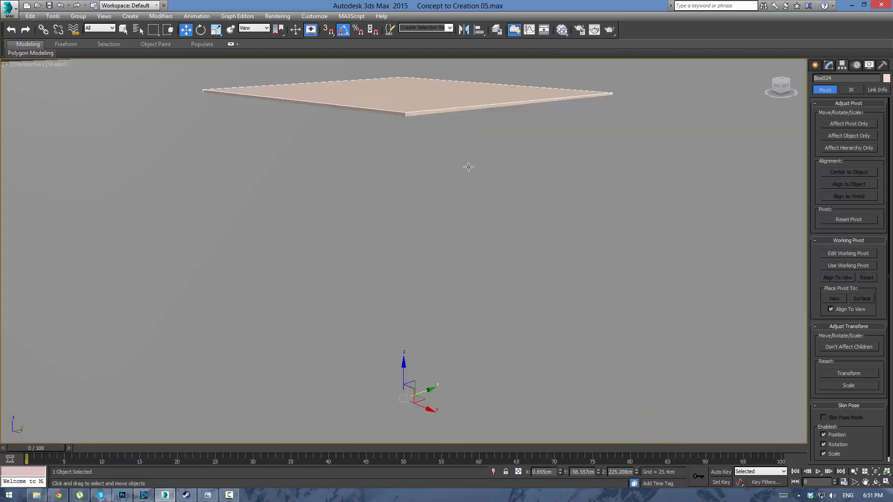
key("z")
middle_click_drag(467, 155, 473, 154, "alt")
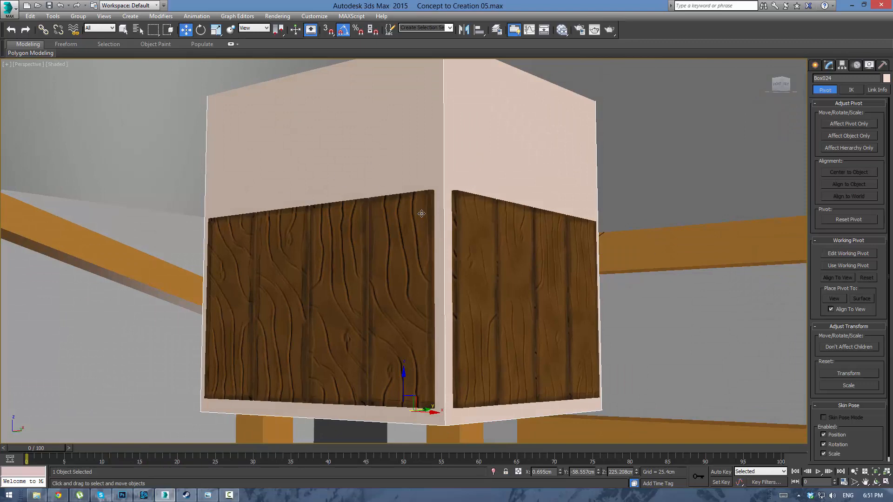
middle_click_drag(440, 189, 377, 181, "alt")
left_click(816, 69)
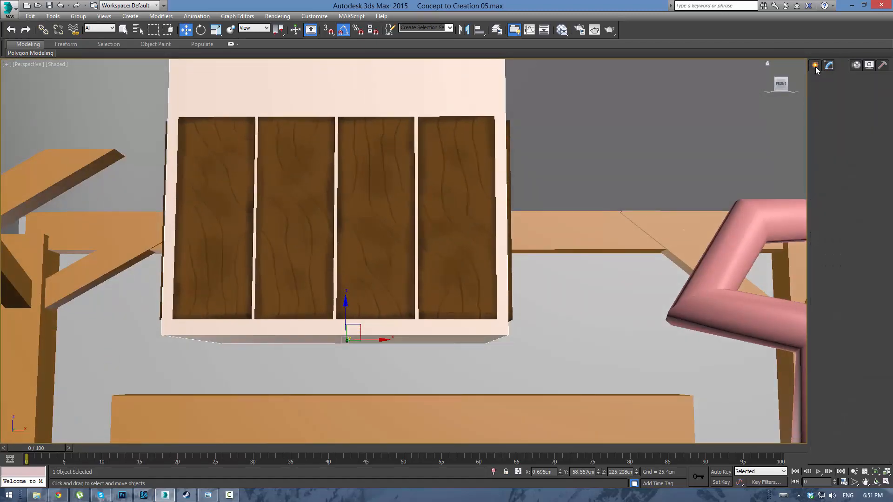
left_click(828, 68)
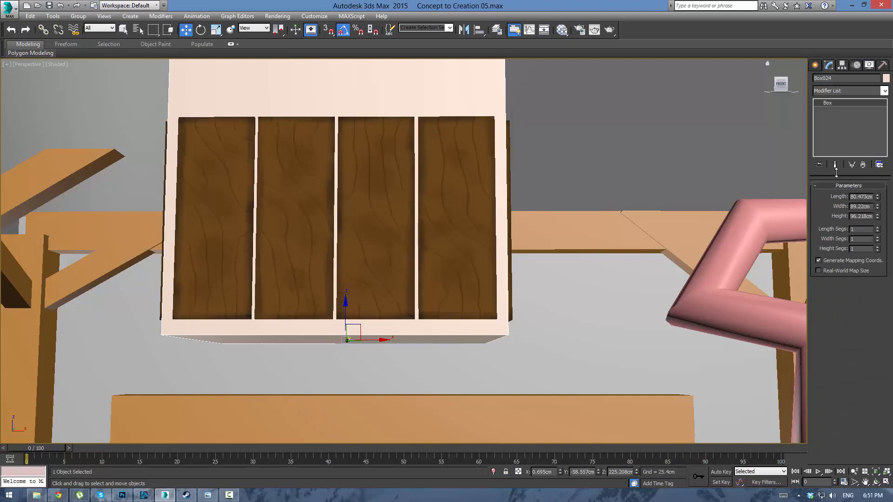
right_click(828, 129)
left_click(825, 137)
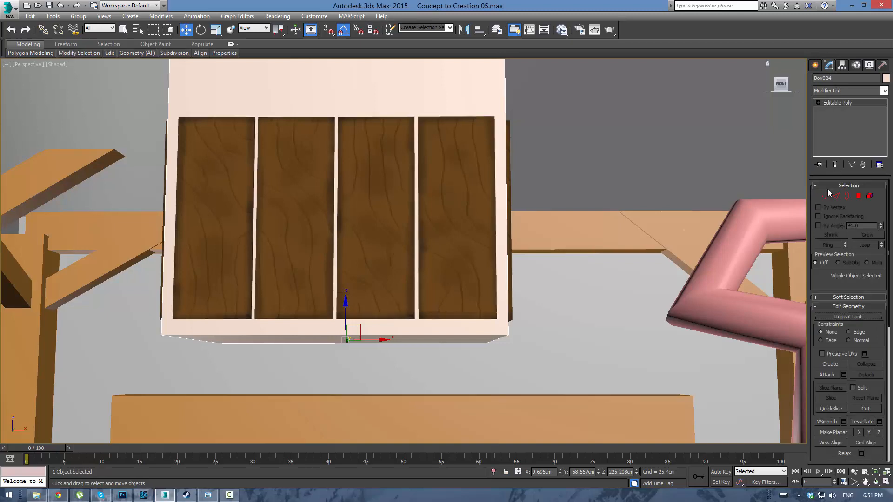
Select the four side polygons of the hanging box in polygon editing mode.
left_click(859, 195)
left_click(476, 91)
middle_click_drag(612, 134, 519, 149, "alt")
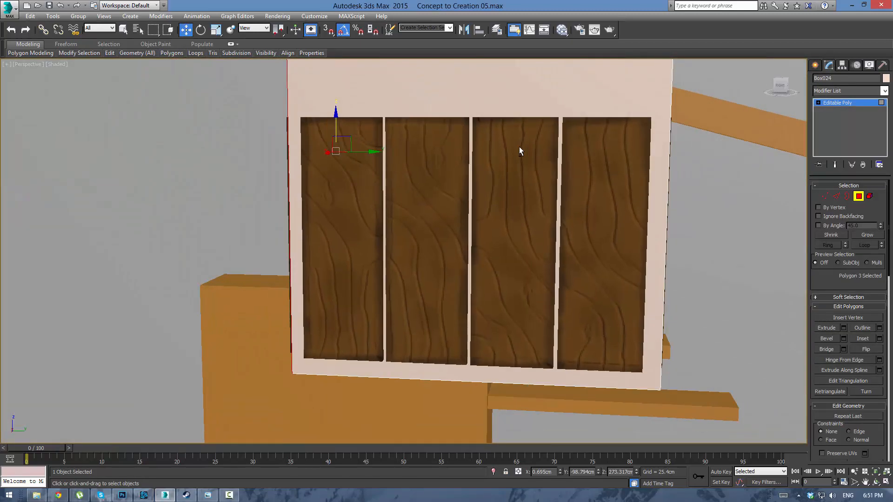
left_click(452, 95, "ctrl")
middle_click_drag(453, 95, 491, 104, "alt")
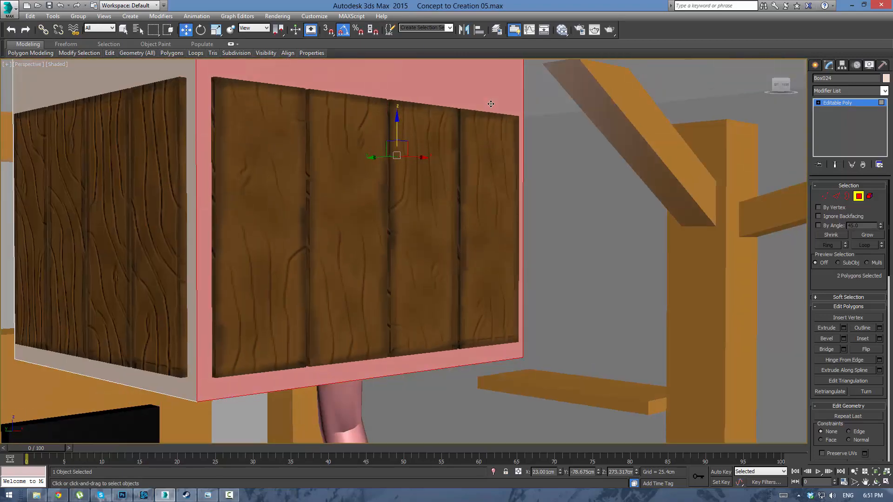
left_click(146, 99, "ctrl")
middle_click_drag(146, 99, 432, 145, "alt")
scroll(427, 141, "up", 3)
left_click(427, 140, "ctrl")
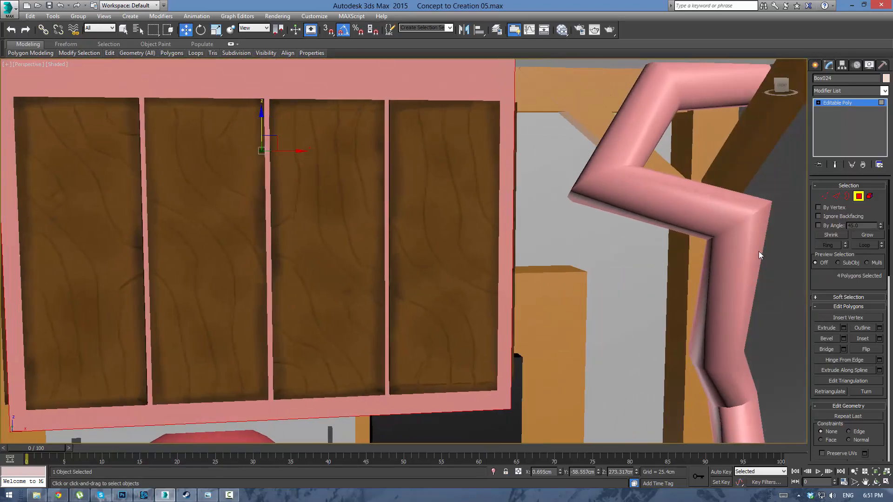
Inset the box's four side polygons separately with the By Polygon option and an amount of 3.17 cm.
left_click(863, 338)
middle_click_drag(635, 250, 384, 125, "alt")
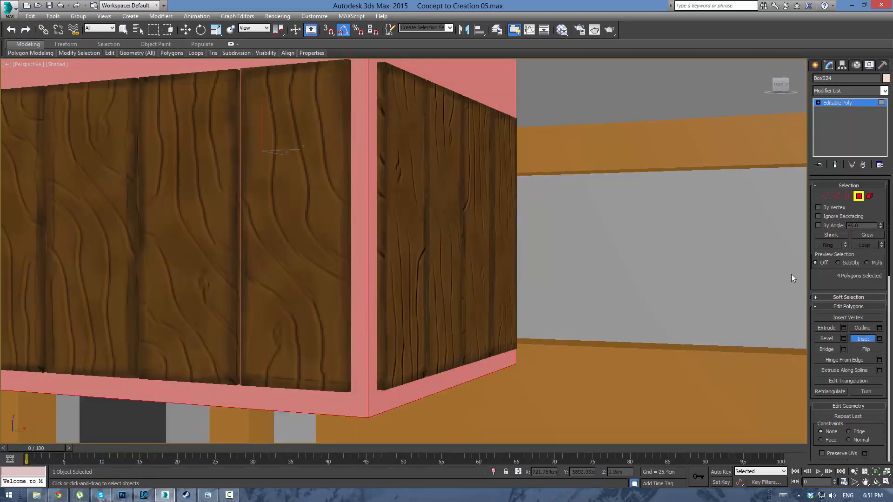
left_click(880, 339)
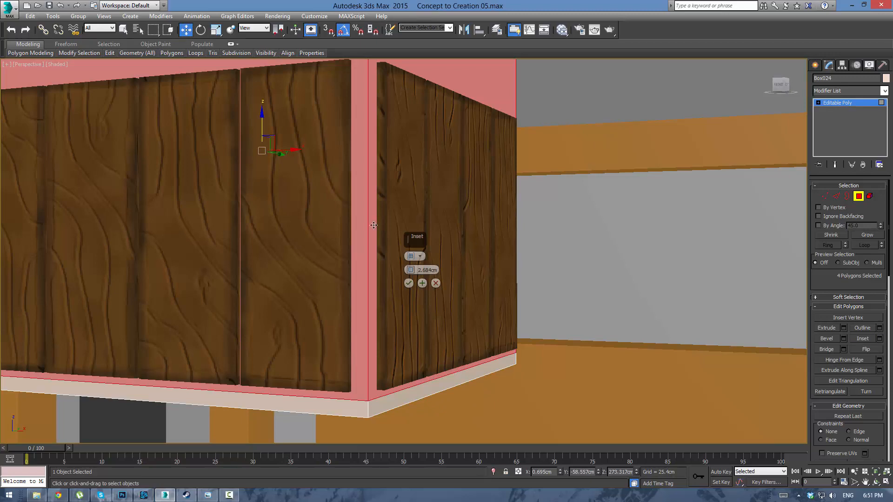
left_click(420, 256)
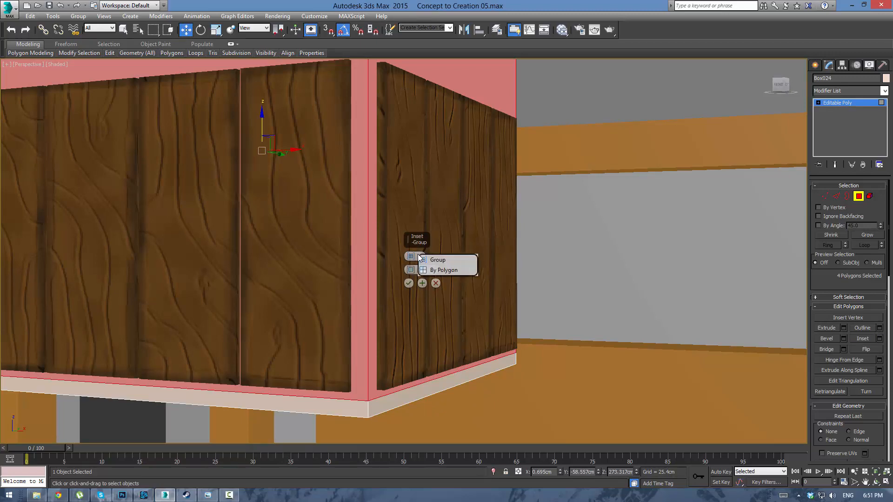
left_click(441, 271)
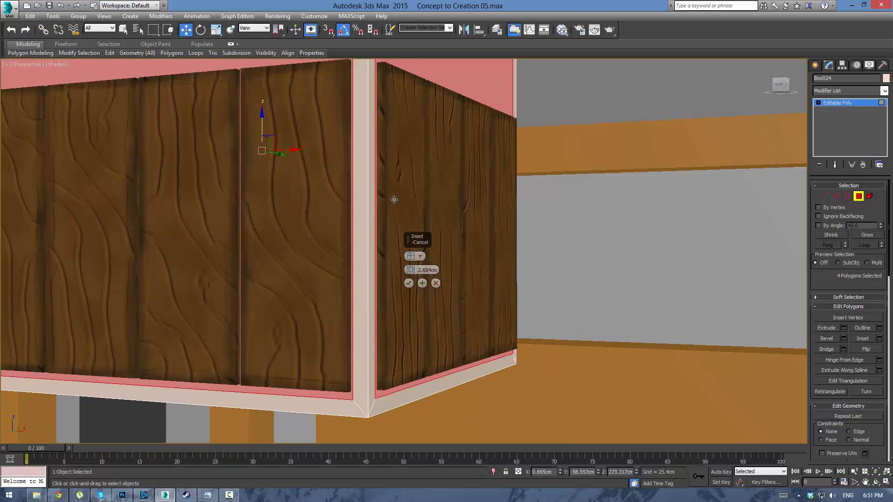
middle_click_drag(394, 199, 433, 209, "alt")
left_click_drag(410, 270, 411, 266)
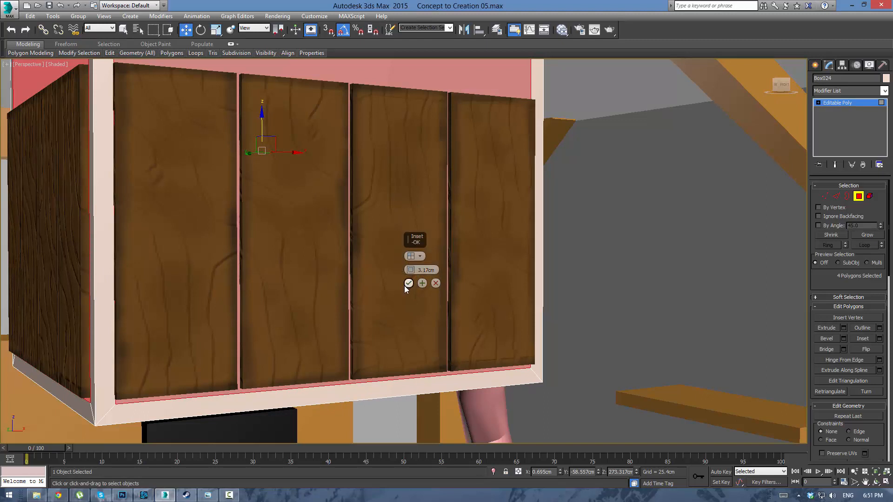
left_click(409, 284)
In the wireframe Front view, raise the eight lower vertices of the inset side faces to the boards' bottom edge.
key("f")
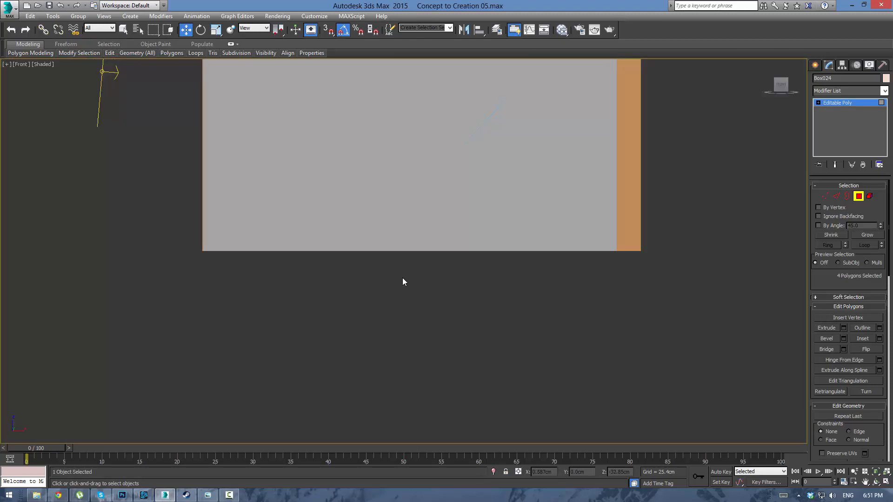
middle_click_drag(355, 174, 364, 199)
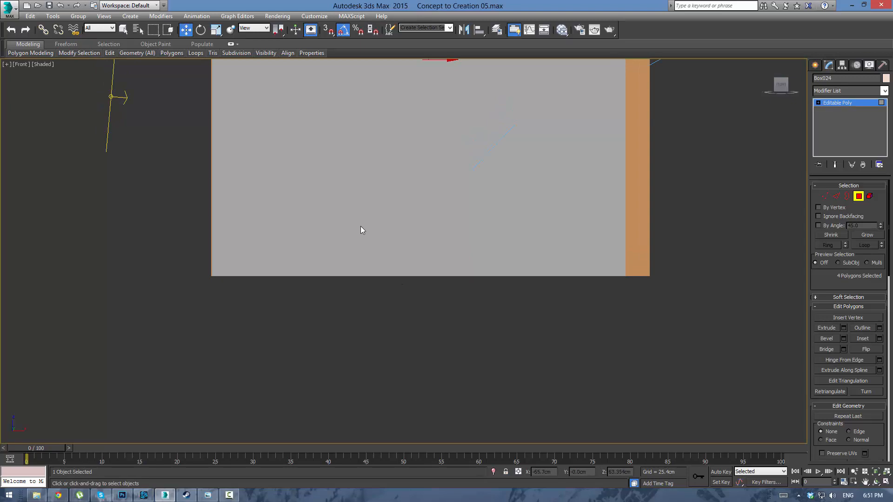
key("F3")
middle_click_drag(415, 149, 426, 232)
scroll(459, 144, "up", 5)
middle_click_drag(455, 153, 450, 181)
scroll(449, 196, "up", 2)
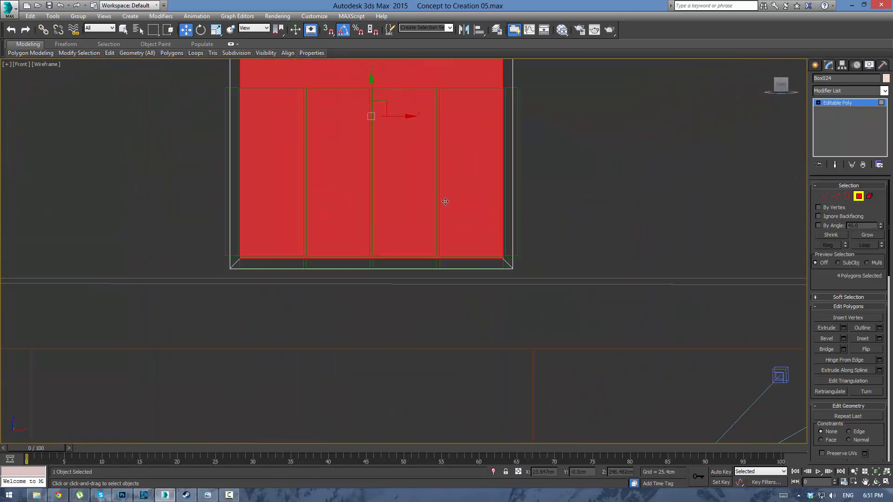
key("1")
left_click_drag(214, 236, 546, 263)
scroll(402, 248, "up", 3)
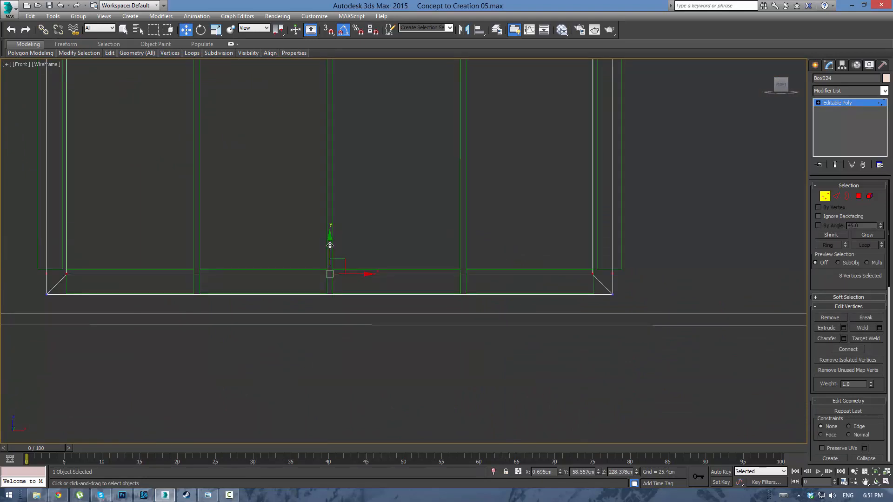
left_click_drag(329, 245, 330, 240)
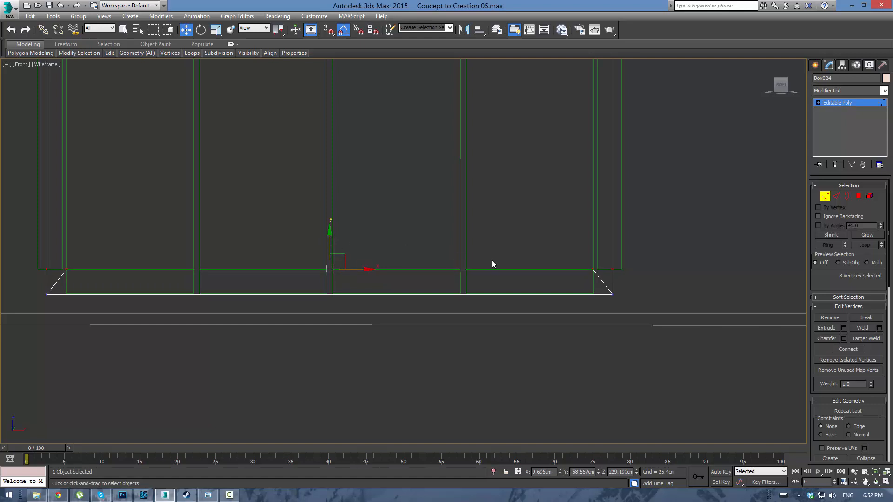
Return to the shaded Perspective view showing the whole box front and leave vertex editing.
key("p")
key("F3")
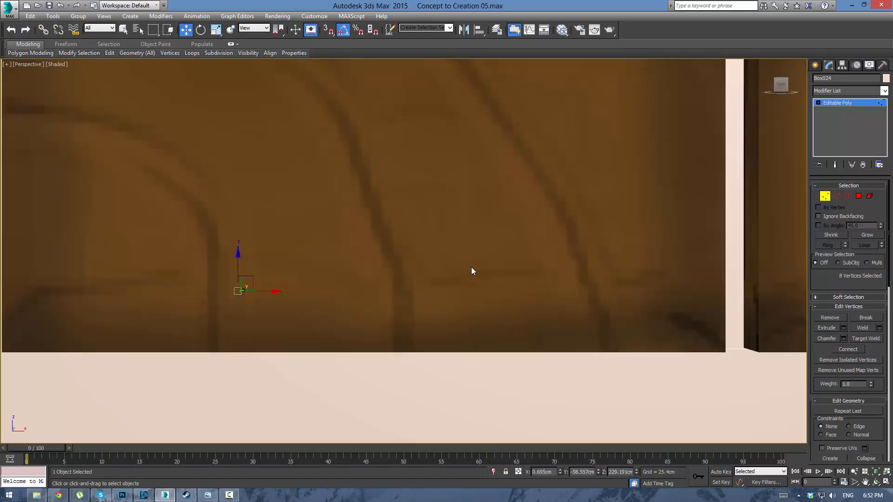
scroll(466, 265, "down", 8)
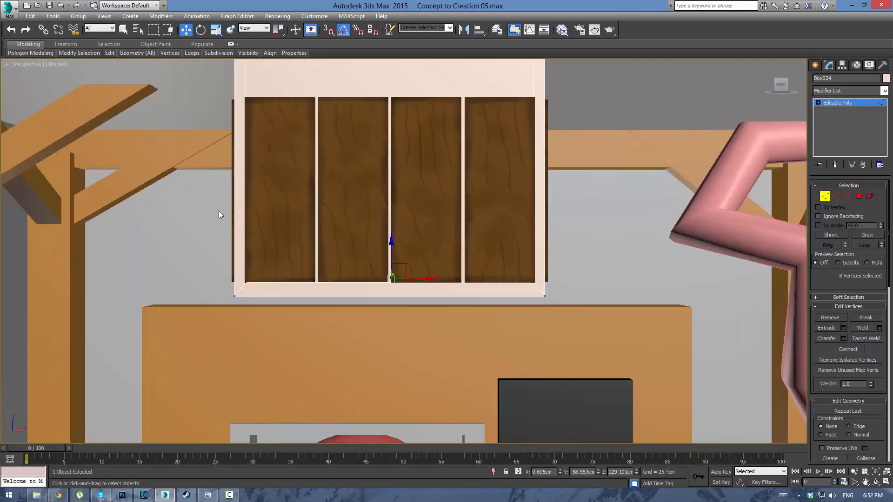
key("F3")
mouse_move(192, 215)
left_mouse_down()
mouse_move(234, 236)
mouse_move(591, 306)
mouse_move(603, 300)
left_mouse_up()
key("F3")
left_click(841, 103)
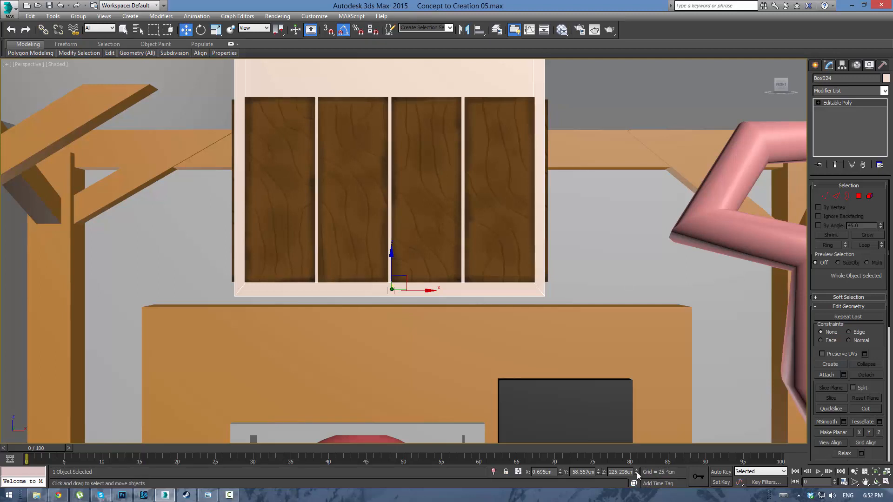
right_click(576, 204)
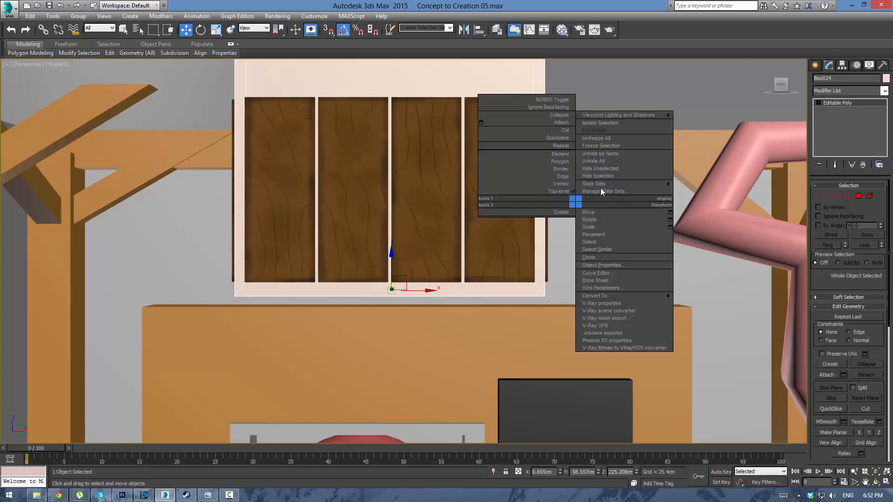
left_click(611, 172)
left_click(629, 212)
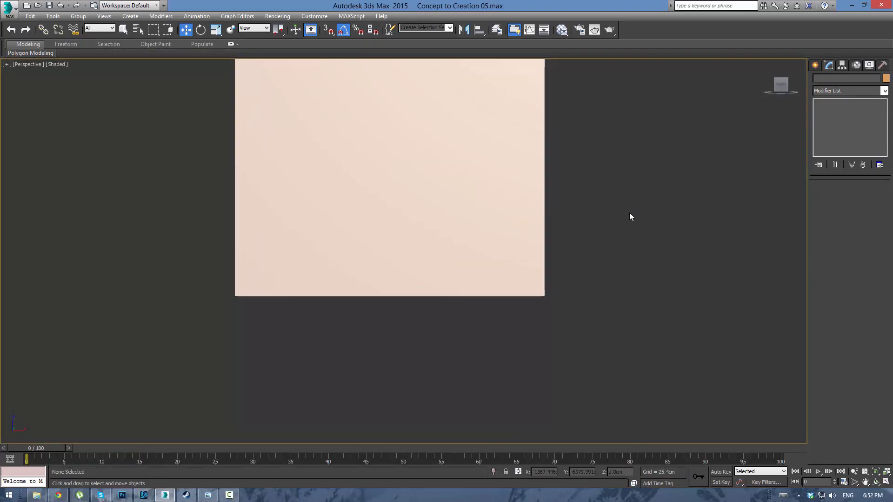
key("ctrl+z")
key("alt+q")
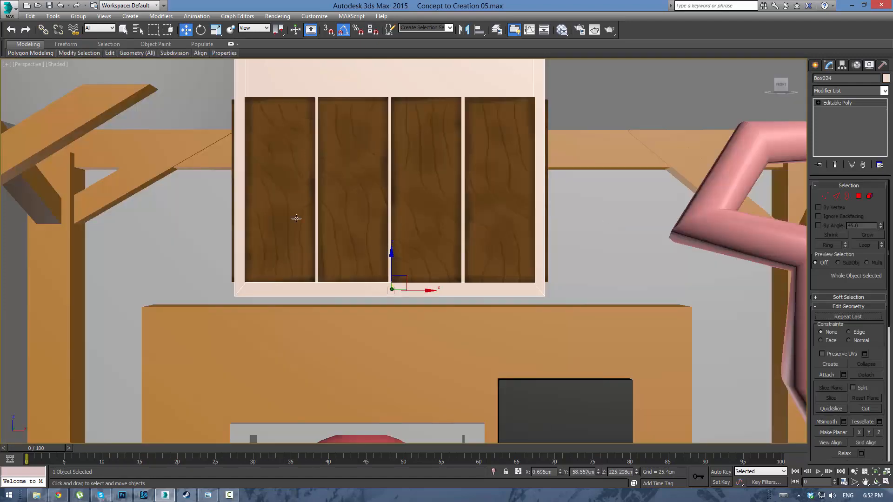
left_click(211, 225)
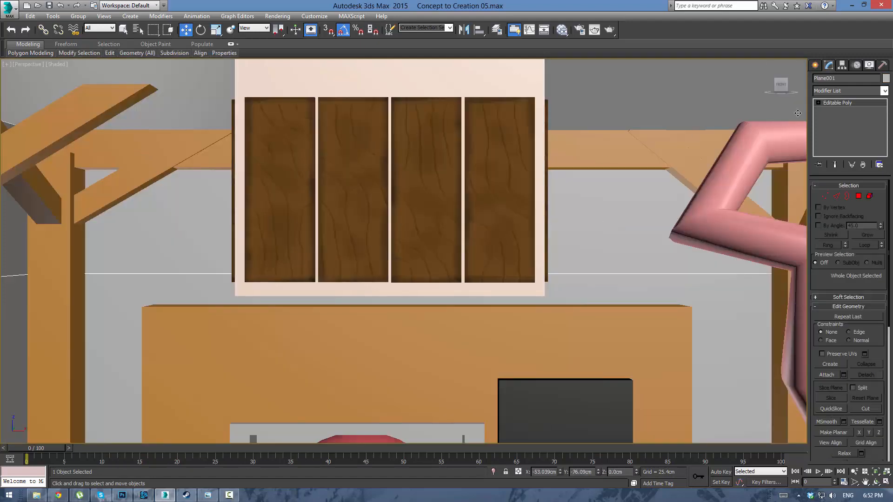
left_click(832, 103)
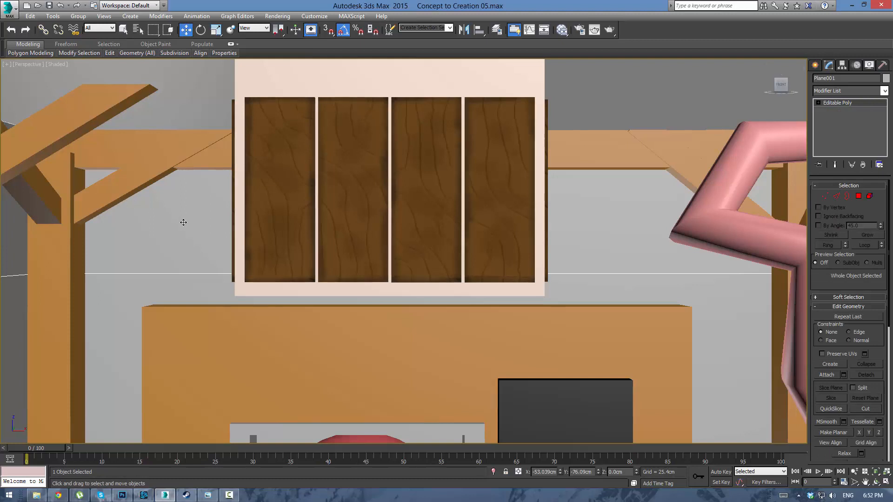
left_click_drag(184, 222, 203, 225)
key("1")
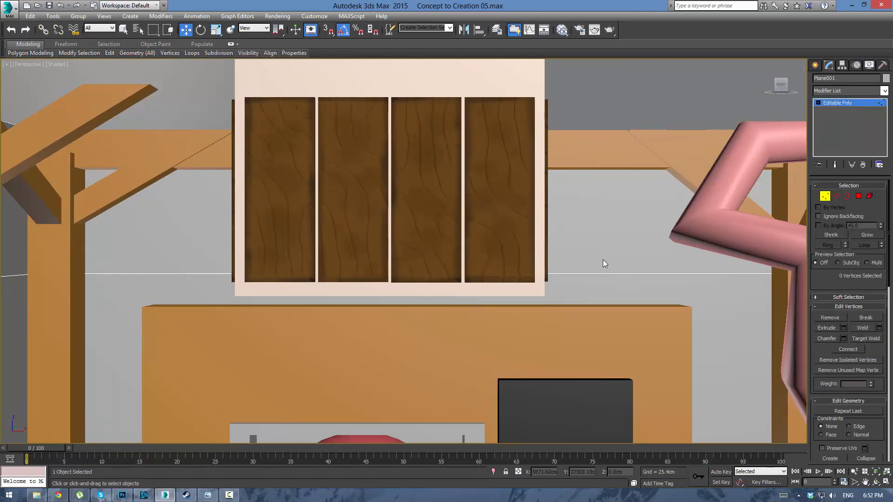
left_click_drag(582, 192, 181, 285)
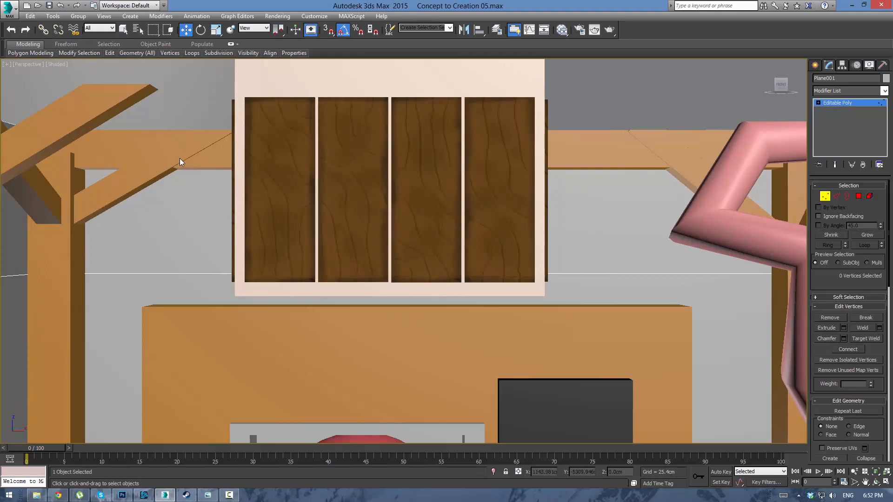
left_click(854, 103)
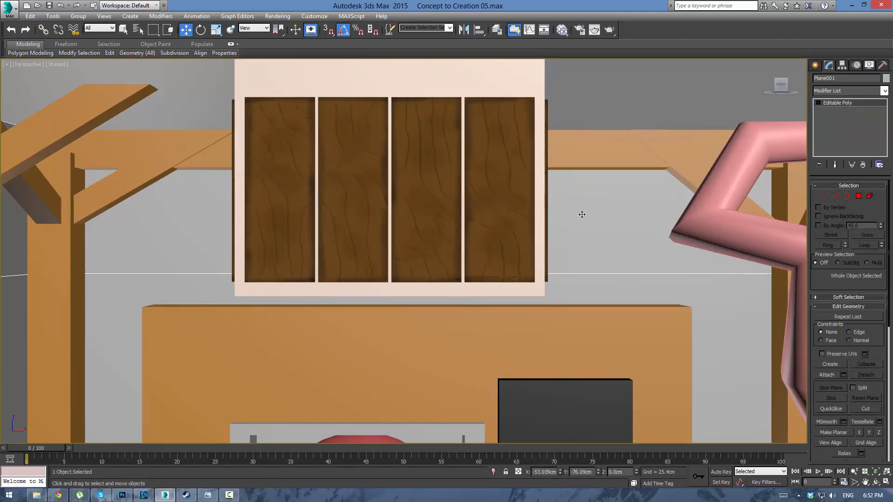
Select the hanging box with all its side and bottom boards, without the wall plane, and hide every unselected object.
left_click(278, 168)
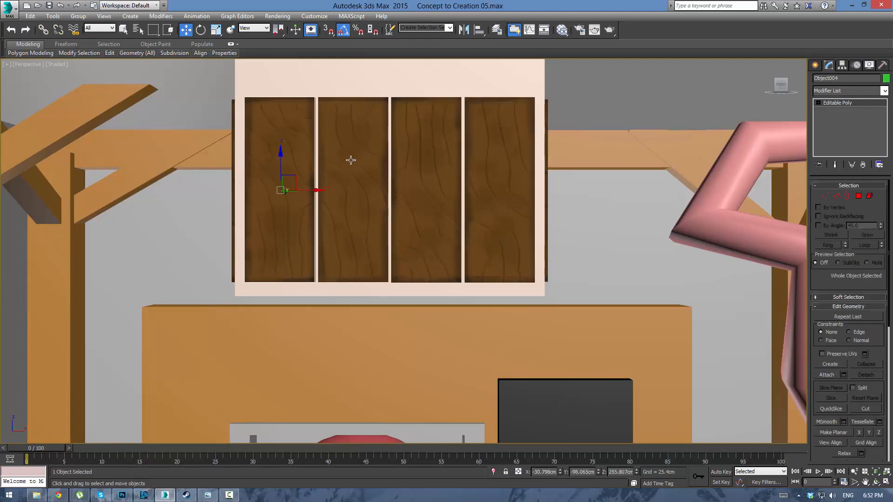
key("F3")
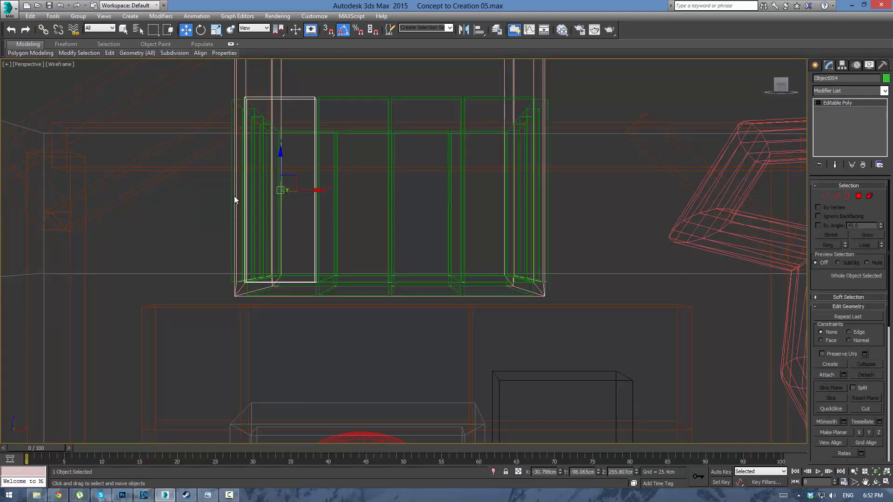
left_click_drag(613, 223, 613, 223)
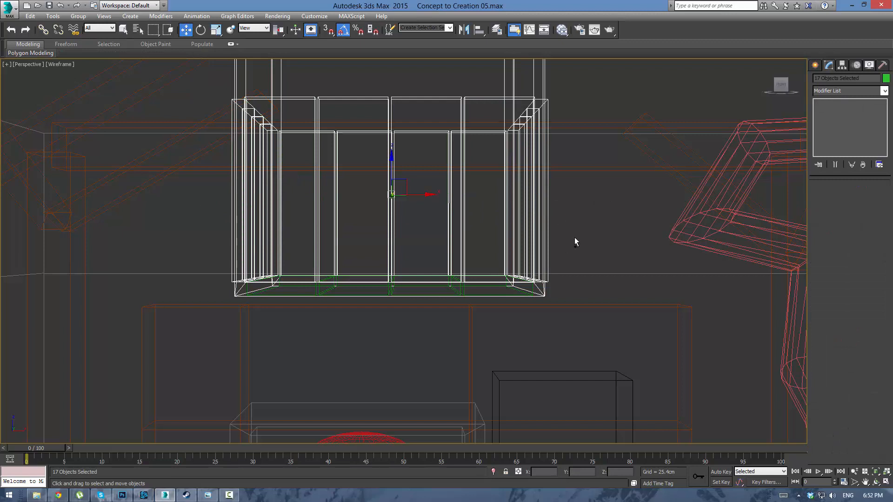
left_click_drag(283, 289, 272, 290, "ctrl")
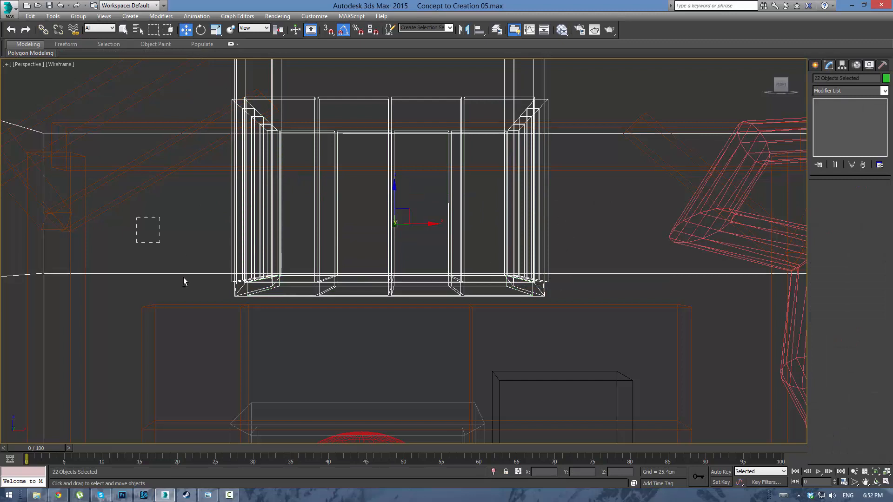
right_click(210, 203)
left_click(247, 167)
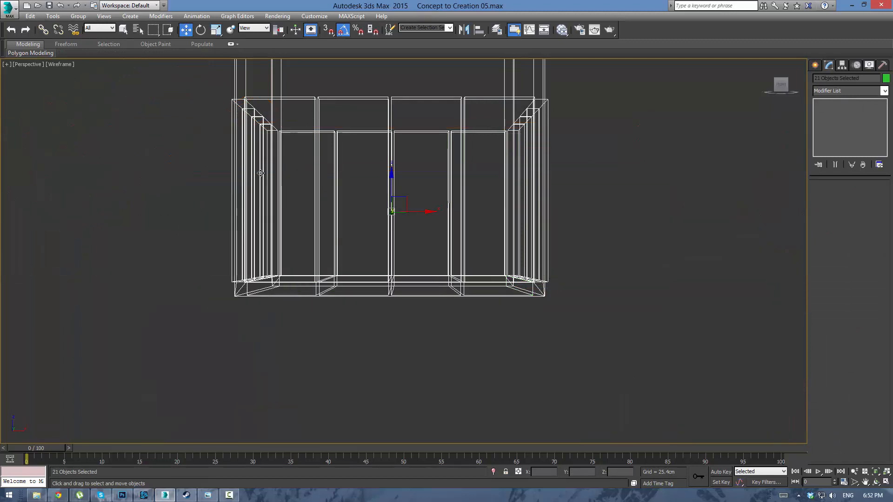
left_click(210, 190)
key("F3")
Select only the hanging box and enter its polygon editing mode.
scroll(263, 202, "up", 3)
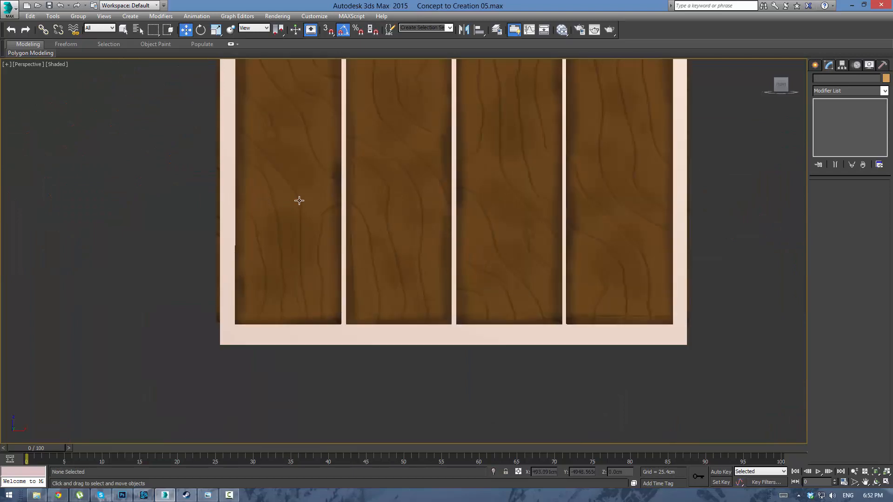
scroll(382, 211, "down", 4)
middle_click_drag(382, 210, 423, 101, "alt")
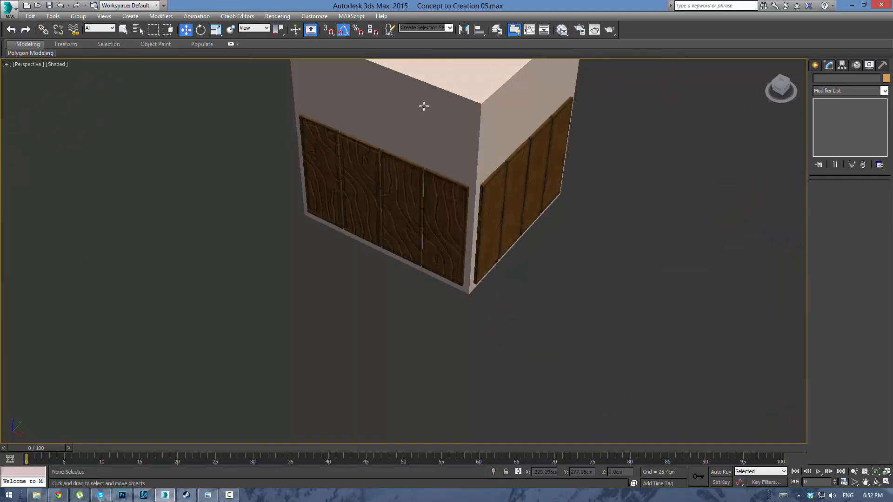
left_click(423, 102)
middle_click_drag(596, 211, 590, 170, "alt")
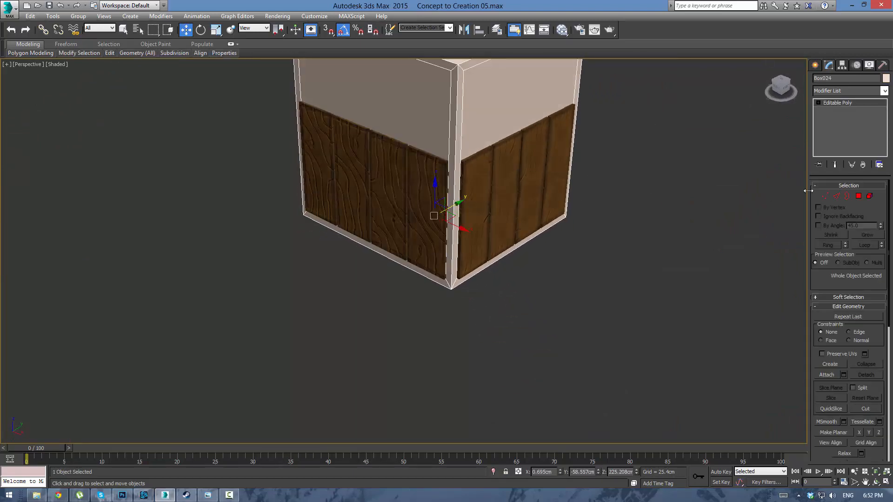
left_click(859, 196)
middle_click_drag(657, 175, 606, 190, "alt")
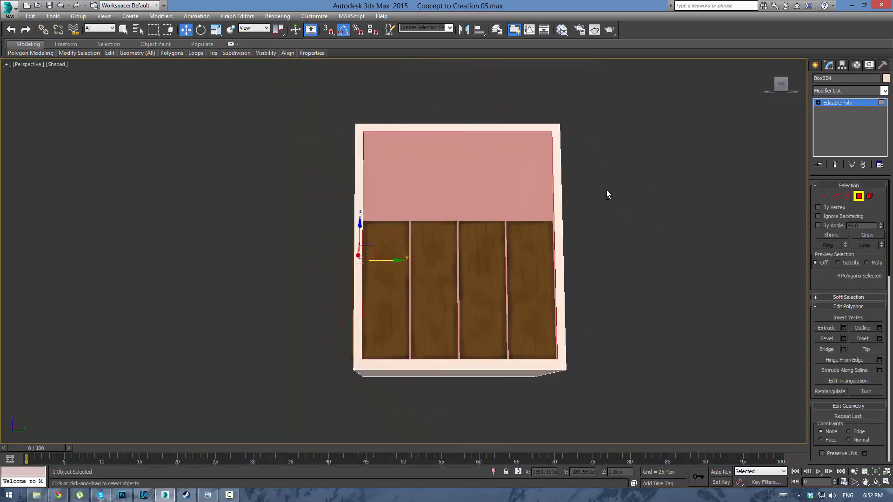
left_click(826, 350)
middle_click_drag(660, 261, 565, 248, "alt")
key("ctrl+z")
Select the hanging box's bottom face and inset it by 3.17 cm.
left_click(656, 255)
middle_click_drag(656, 254, 656, 174, "alt")
left_click(542, 303)
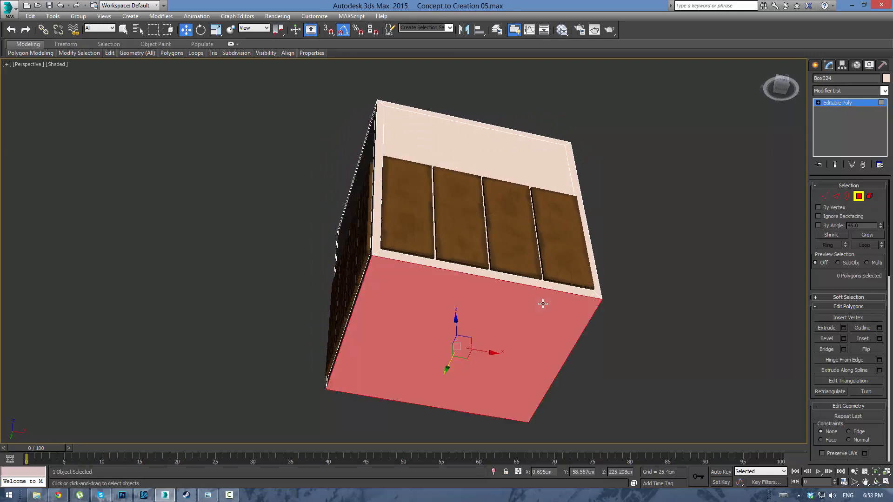
left_click(879, 339)
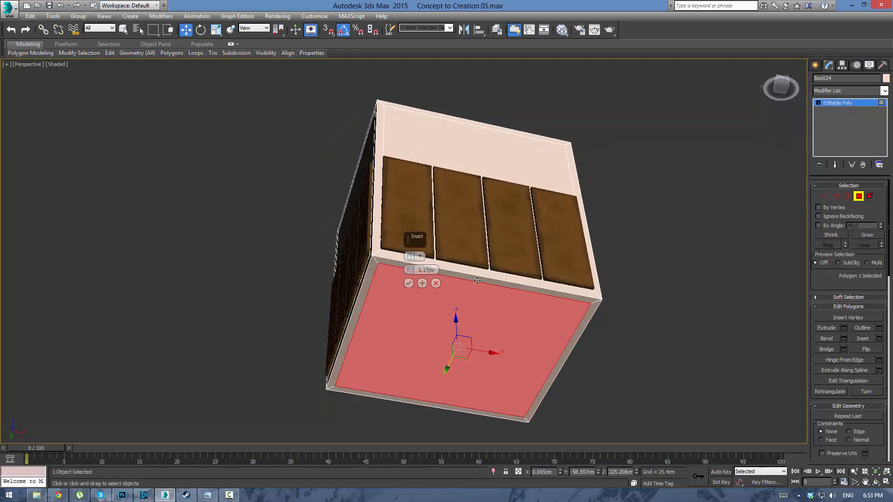
left_click(409, 281)
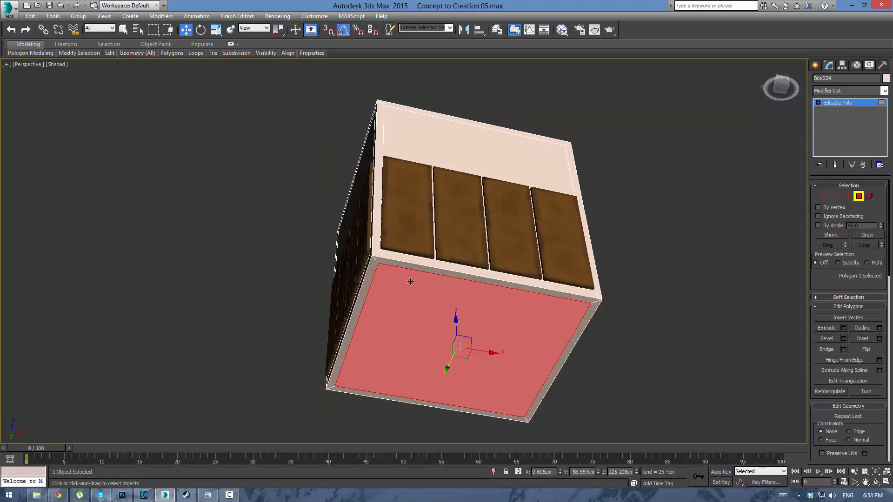
Extrude the inset bottom face slightly inward so the bottom boards show, and turn off the shaded face highlight.
left_click(826, 328)
mouse_move(470, 327)
left_mouse_down()
mouse_move(470, 309)
mouse_move(473, 333)
left_mouse_up()
key("F2")
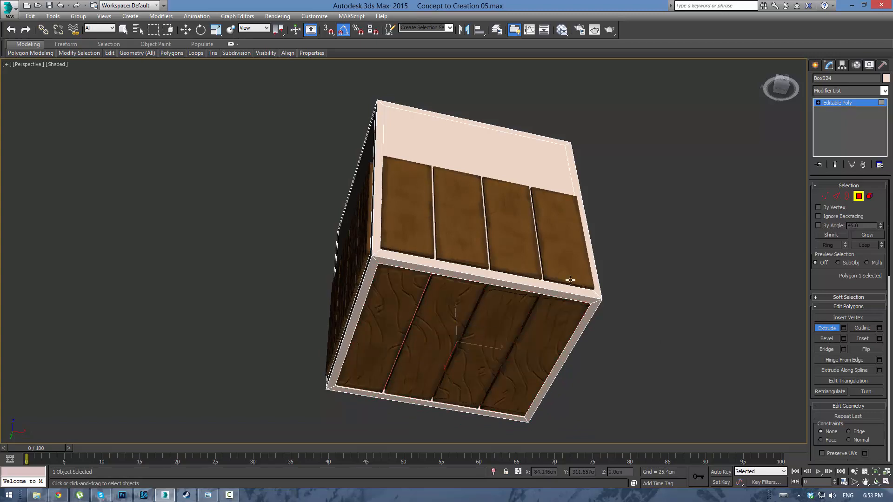
Select the four inset side faces of the box, extrude them inward by -2.673 cm and deselect them.
middle_click_drag(602, 179, 517, 254, "alt")
left_click(532, 189)
middle_click_drag(634, 187, 577, 210, "alt")
left_click(646, 207, "ctrl")
middle_click_drag(702, 198, 597, 193, "alt")
left_click(658, 253, "ctrl")
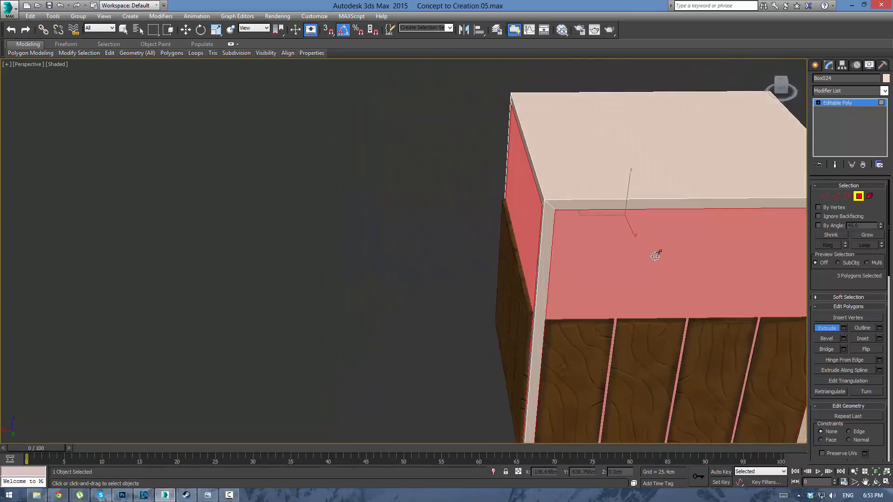
middle_click_drag(658, 253, 588, 199, "alt")
left_click(528, 190, "ctrl")
middle_click_drag(528, 189, 600, 195, "alt")
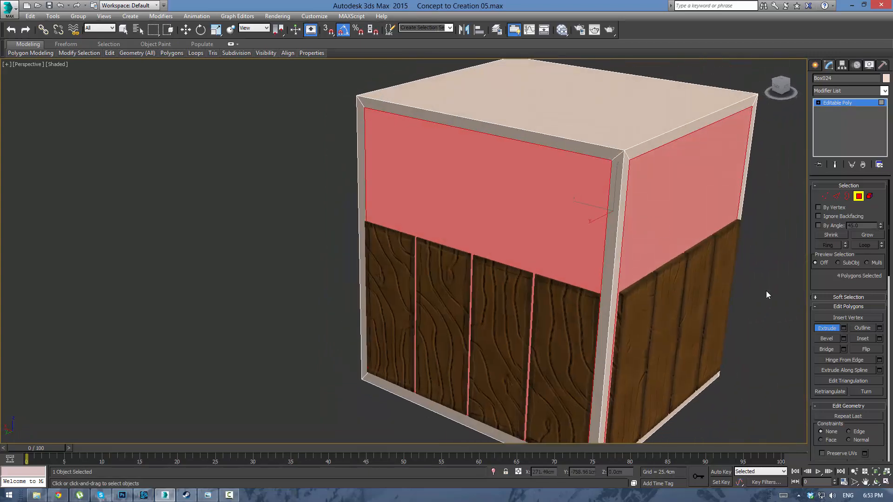
left_click(844, 328)
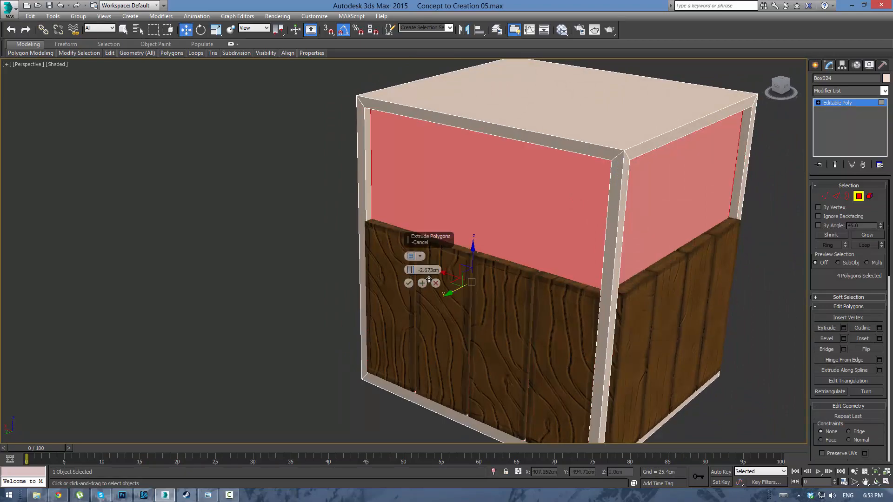
left_click(408, 284)
left_click(321, 258)
Switch to the four-viewport layout and change the Perspective viewport to a wireframe Left view framing the box.
middle_click_drag(320, 258, 496, 221, "alt")
middle_click_drag(656, 291, 561, 241, "alt")
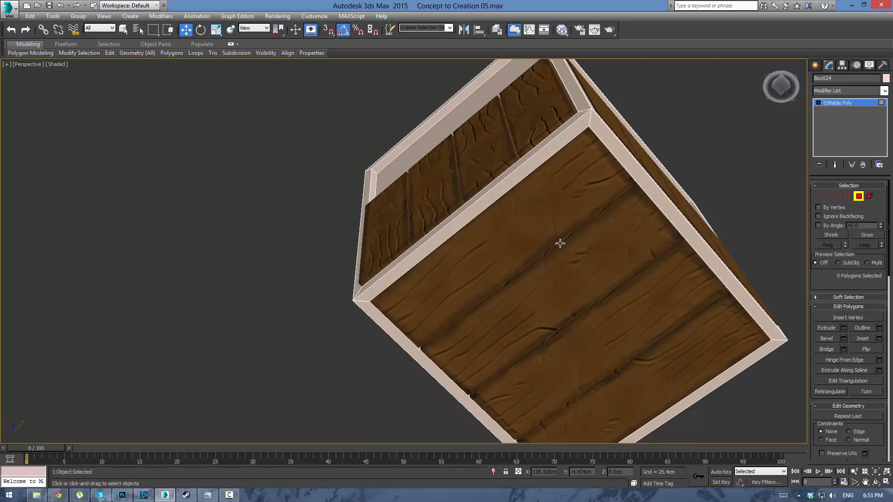
key("alt+w")
key("ctrl+shift+z")
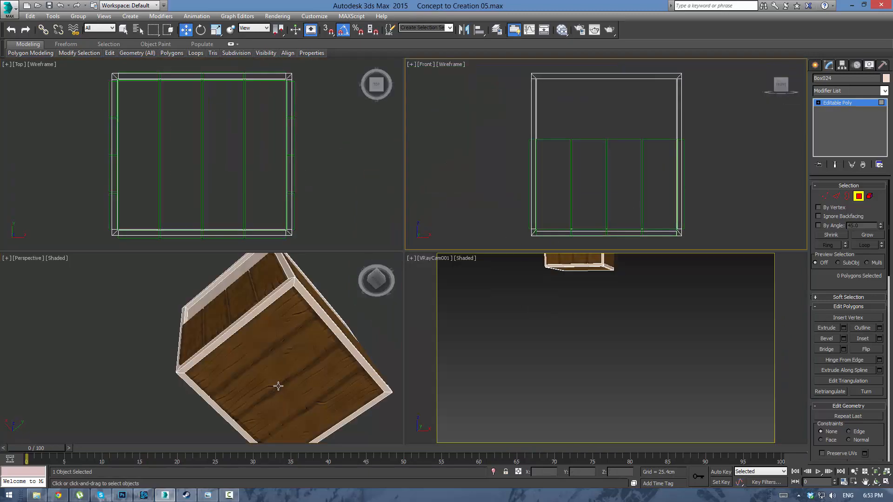
key("f")
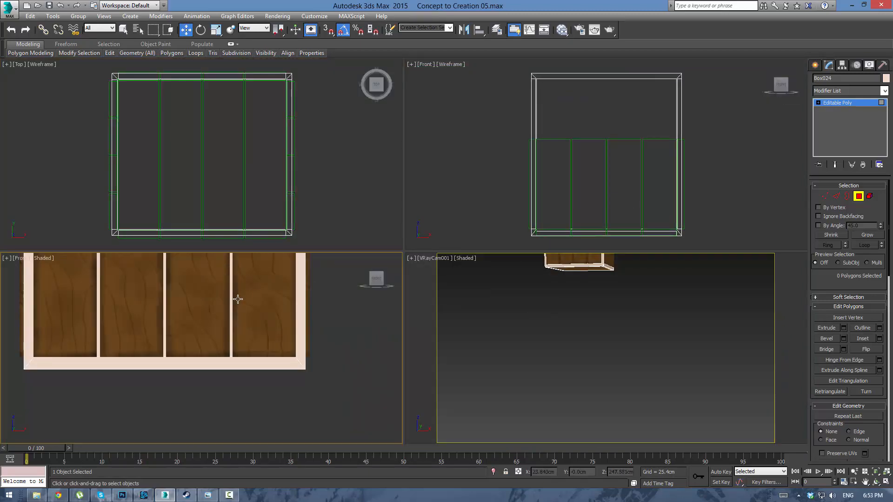
key("F3")
key("l")
key("z")
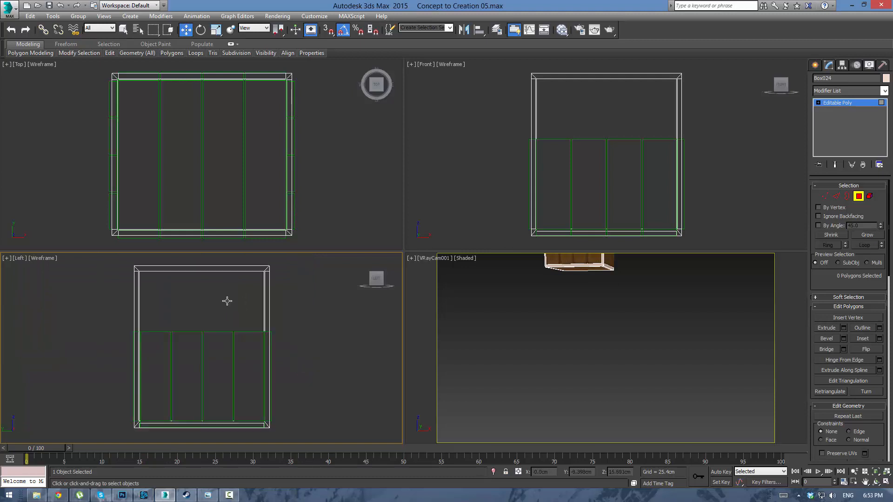
scroll(267, 135, "up", 2)
scroll(307, 138, "down", 2)
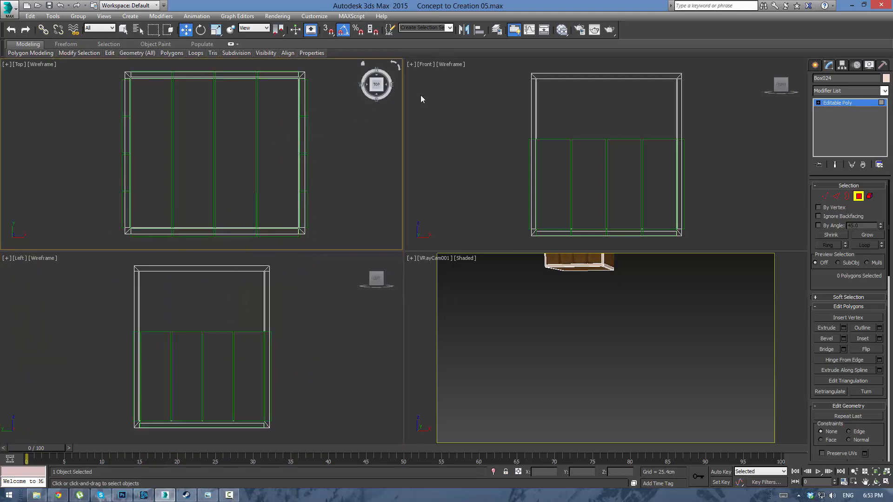
Leave sub-object editing and, in the Top view, move the four boards on the box's right side inward within the frame.
left_click(824, 196)
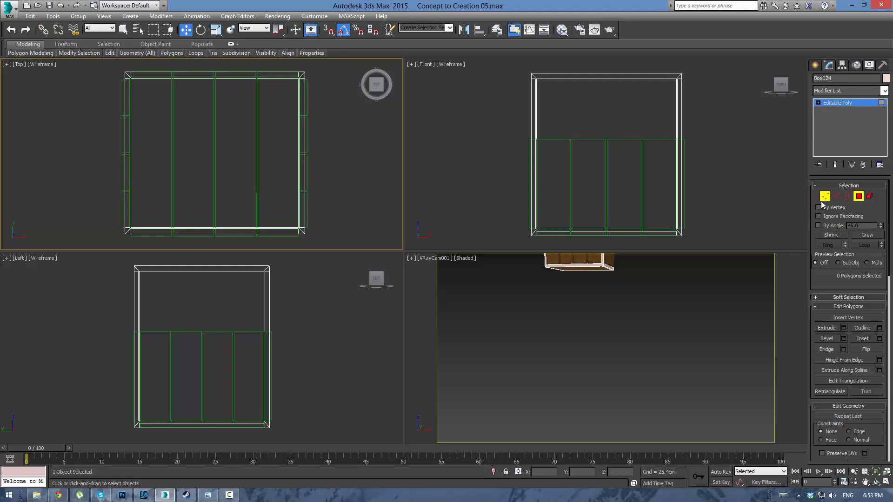
left_click(846, 103)
left_click(327, 78)
left_click_drag(312, 214, 303, 173)
scroll(304, 116, "up", 4)
In the Top view, select the four boards on the box's back side and move them inward flush with the frame.
scroll(385, 223, "down", 5)
scroll(129, 112, "up", 4)
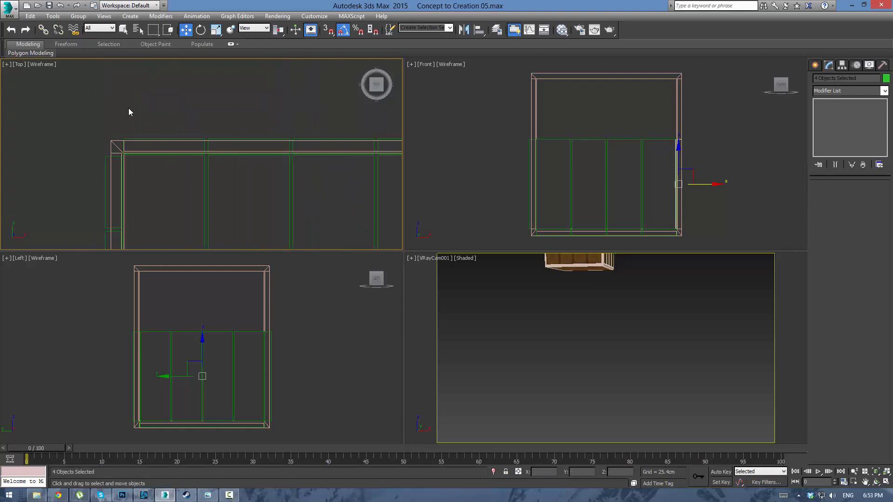
middle_click_drag(207, 114, 143, 118)
scroll(143, 118, "up", 2)
left_click_drag(375, 162, 395, 158)
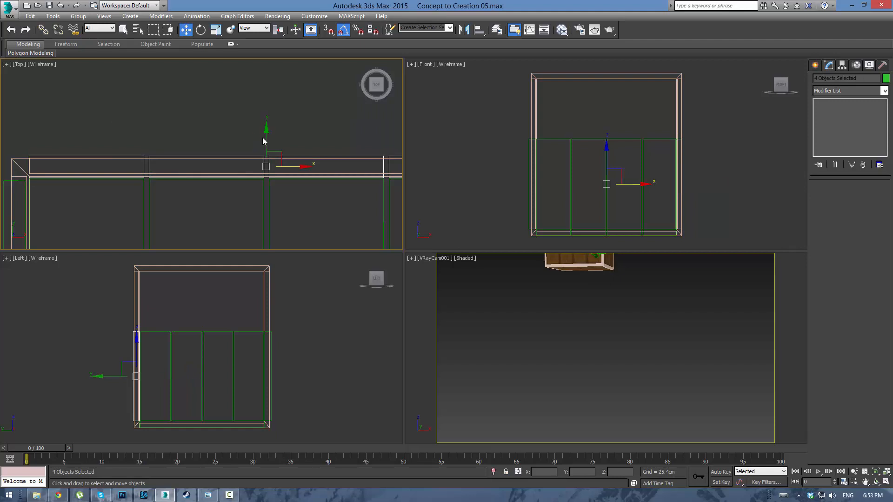
left_click_drag(266, 140, 266, 141)
In the Top view, select the four boards on the box's left side and move them inward along X into the frame.
scroll(140, 172, "down", 3)
middle_click_drag(140, 171, 234, 78)
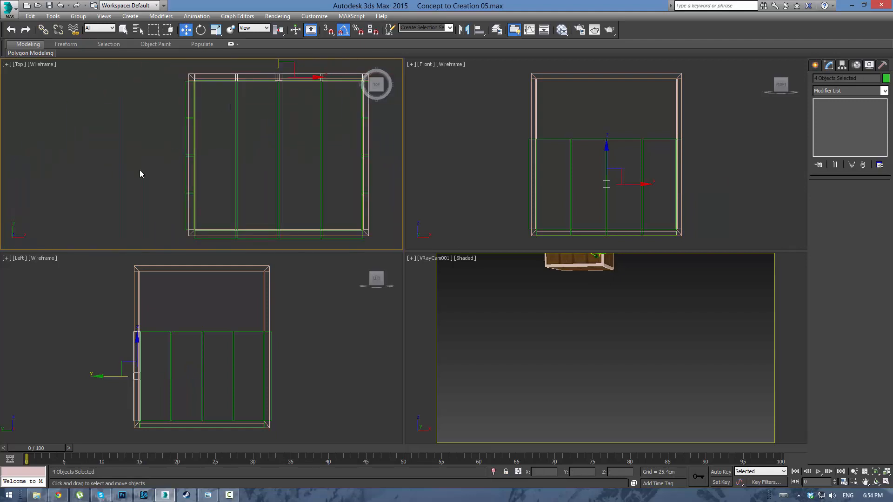
left_click_drag(174, 161, 187, 216)
scroll(195, 154, "up", 5)
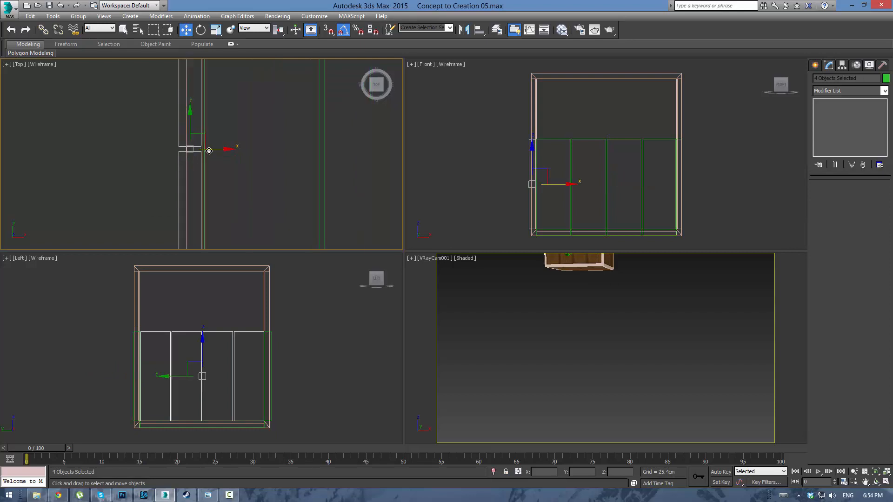
left_click_drag(203, 151, 216, 152)
In the Top view, select the four boards on the box's front side and move them along Y flush with the frame's outer edge.
scroll(238, 166, "down", 6)
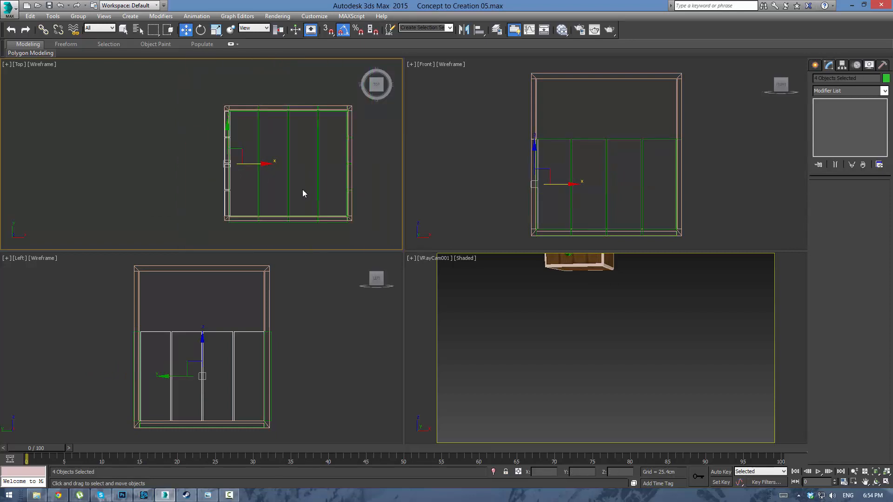
middle_click_drag(303, 190, 292, 178)
scroll(292, 178, "up", 3)
middle_click_drag(195, 136, 144, 29)
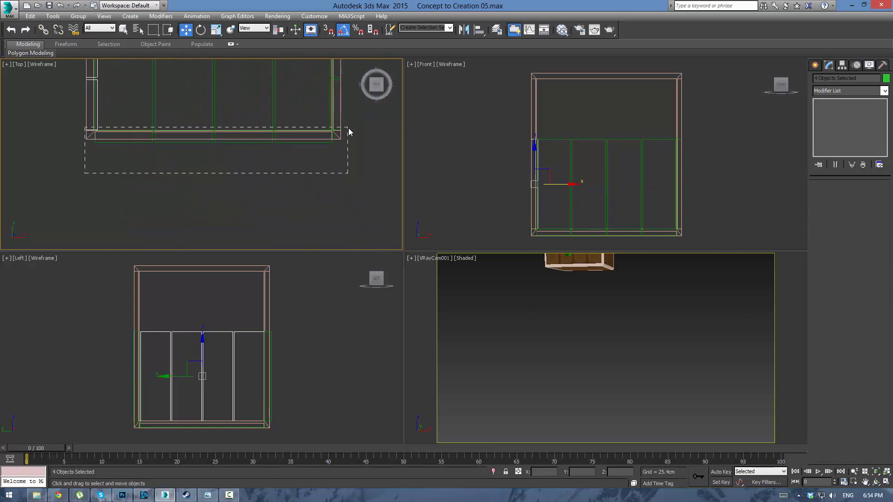
left_click_drag(348, 129, 345, 141)
scroll(201, 126, "up", 3)
middle_click_drag(202, 125, 241, 183)
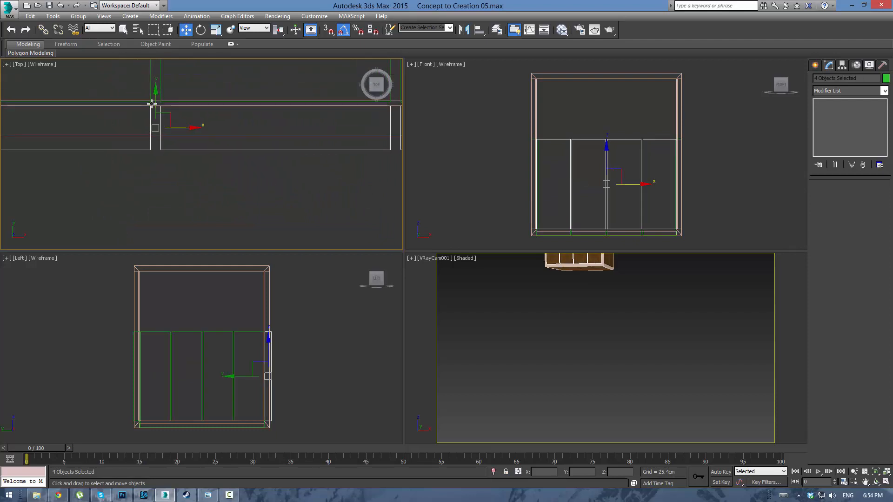
left_click_drag(158, 105, 159, 91)
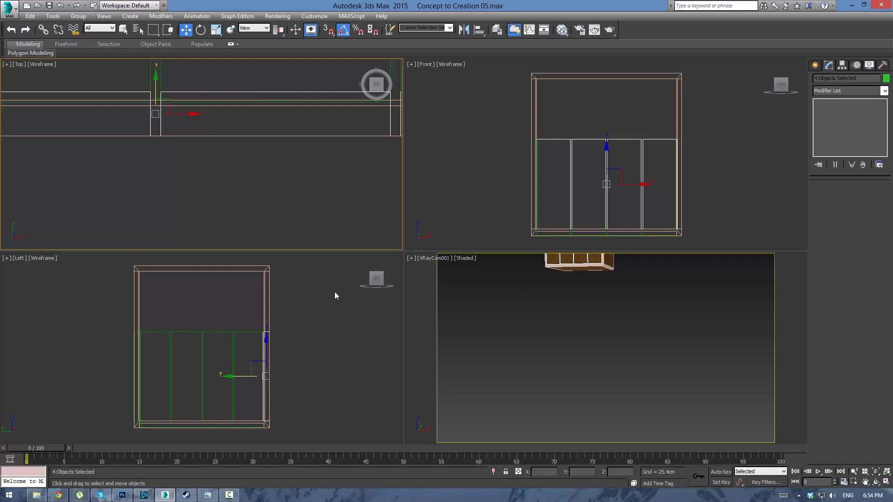
Deselect the boards and turn the Left viewport back into a shaded Perspective view of the boarded box.
left_click(284, 298)
key("F3")
key("p")
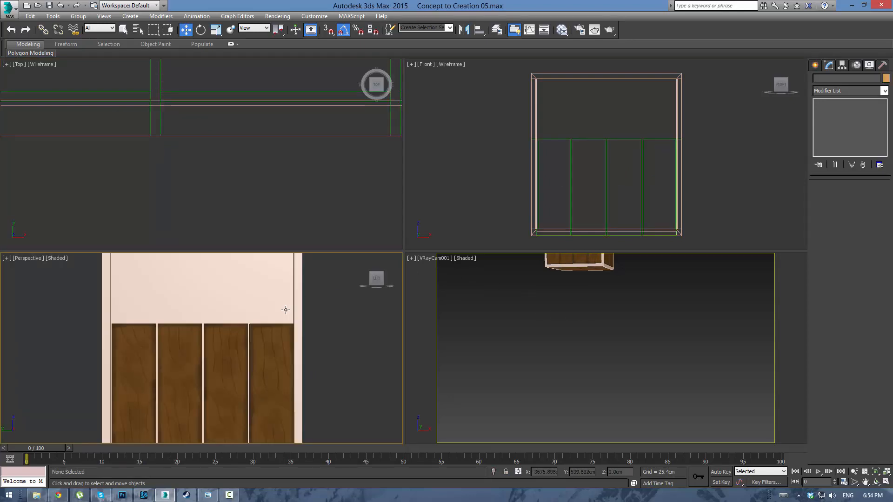
scroll(286, 310, "down", 5)
mouse_move(278, 328)
middle_mouse_down("alt")
mouse_move(231, 324)
mouse_move(274, 324)
mouse_move(225, 256)
mouse_move(136, 325)
mouse_move(154, 341)
mouse_move(285, 333)
mouse_move(225, 335)
mouse_move(232, 324)
mouse_move(150, 331)
mouse_move(127, 319)
mouse_move(152, 285)
mouse_move(209, 323)
mouse_move(265, 329)
mouse_move(275, 314)
middle_mouse_up("alt")
scroll(255, 320, "up", 5)
Apply the dark grey VRayMtl with the Map #12 diffuse bitmap to the hanging box, and close the Slate Material Editor.
key("m")
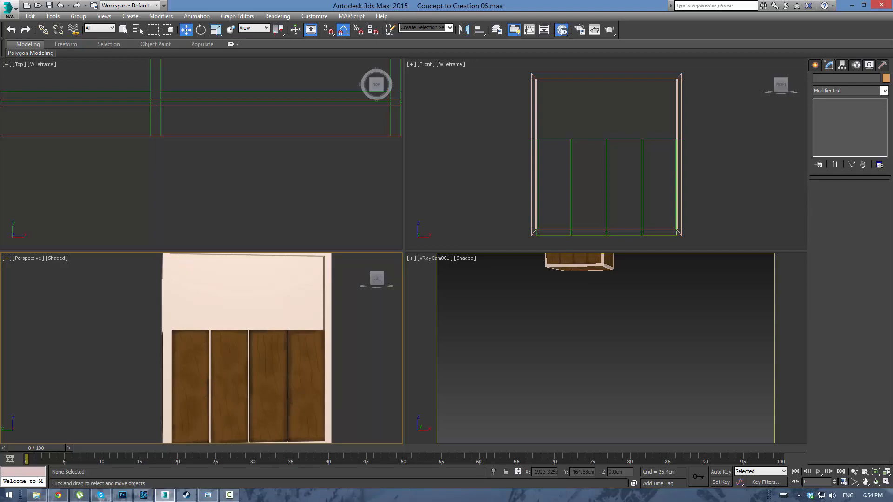
key("m")
key("m")
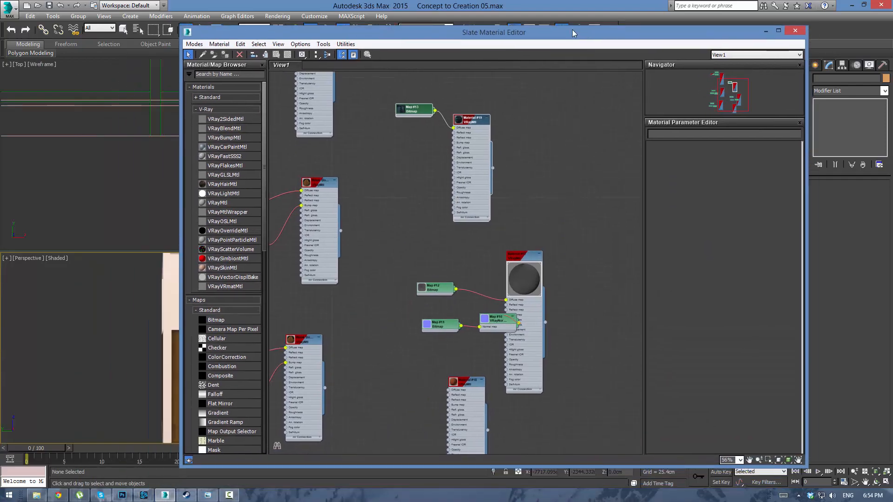
left_click_drag(572, 29, 499, 29)
scroll(389, 264, "up", 3)
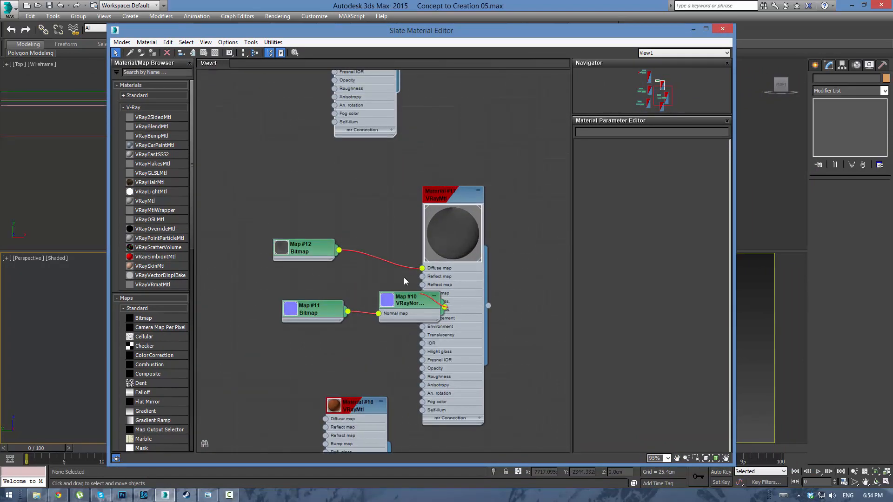
left_click_drag(400, 33, 0, 23)
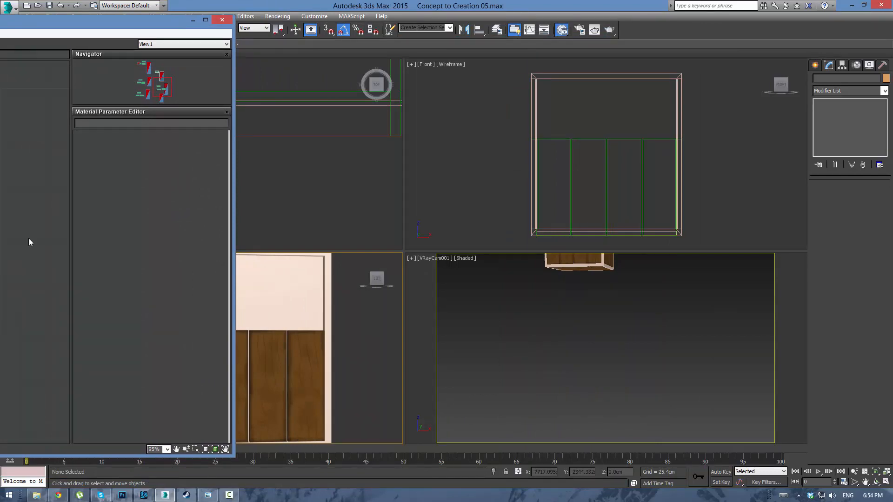
left_click_drag(55, 25, 791, 36)
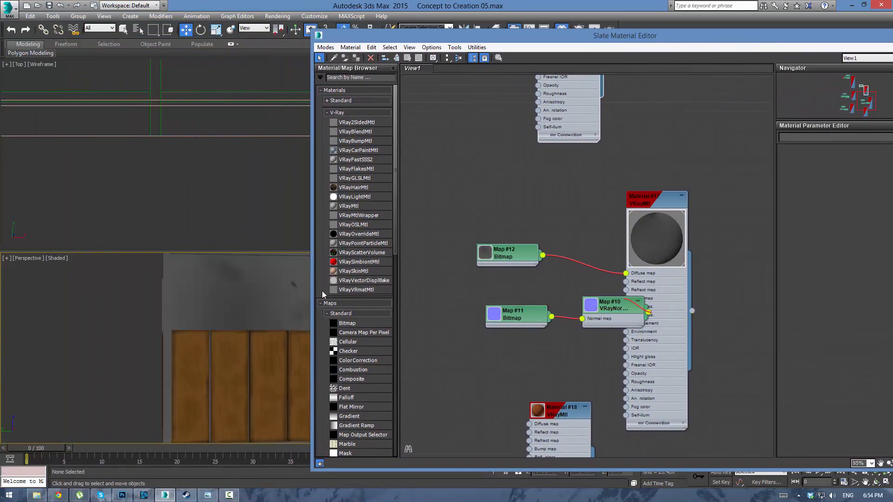
left_click_drag(891, 35, 588, 24)
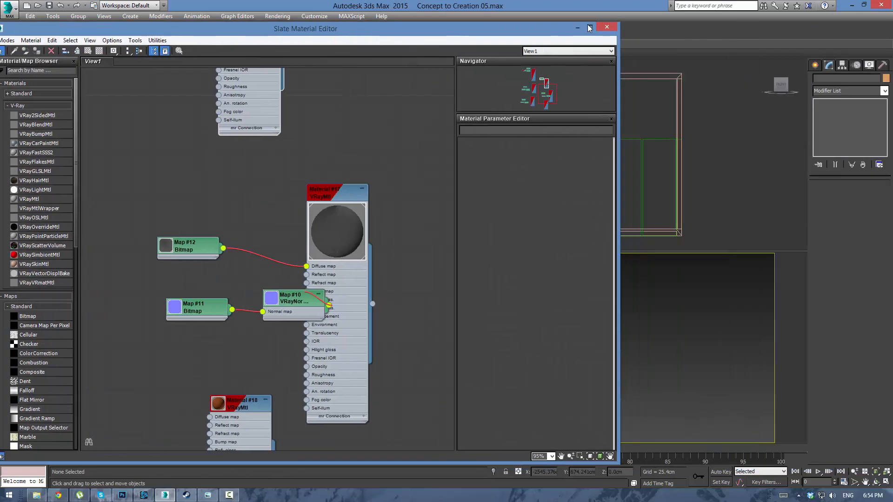
left_click(601, 24)
Unhide all objects in the kitchen scene and render the VRayCam001 view.
left_click(501, 327)
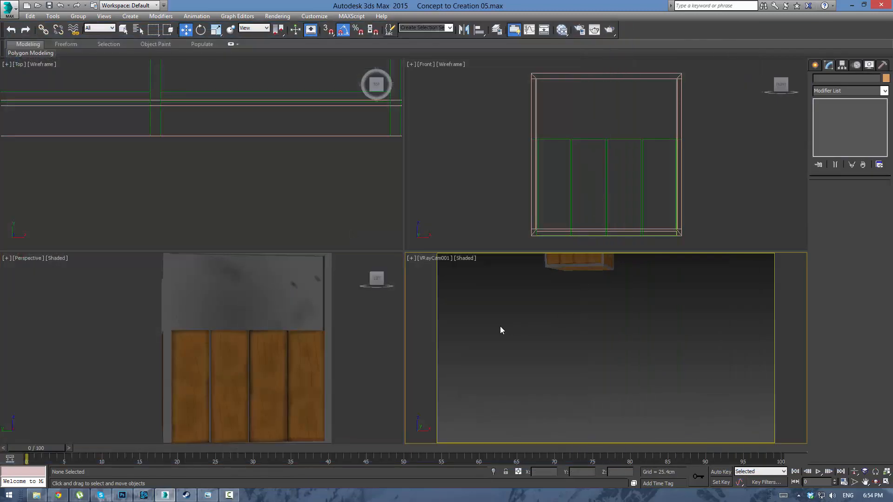
right_click(501, 330)
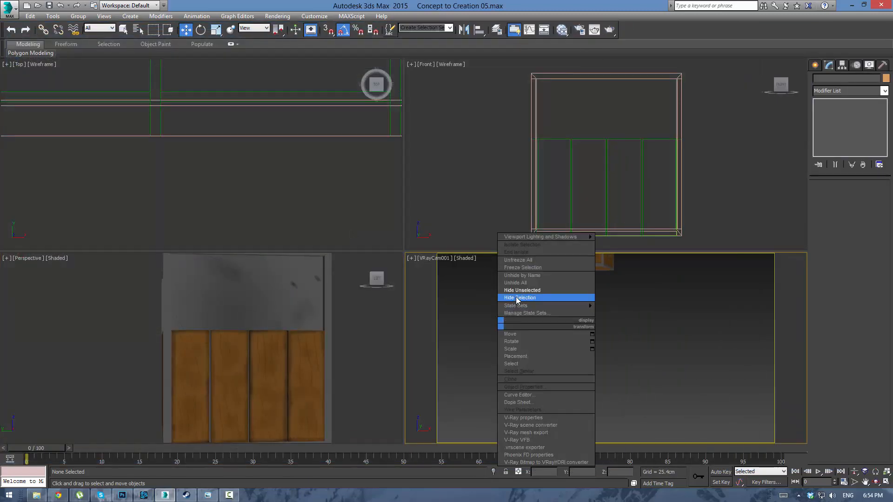
left_click(524, 282)
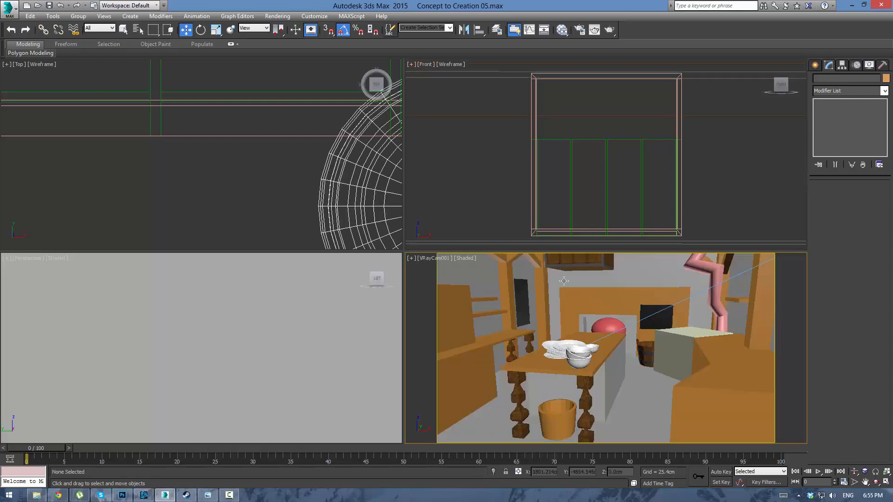
left_click(609, 30)
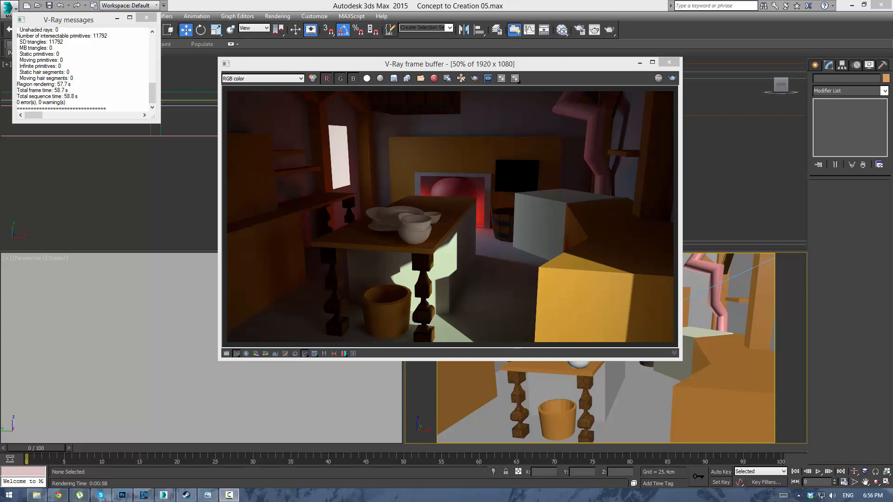
left_click_drag(0, 75, 0, 125)
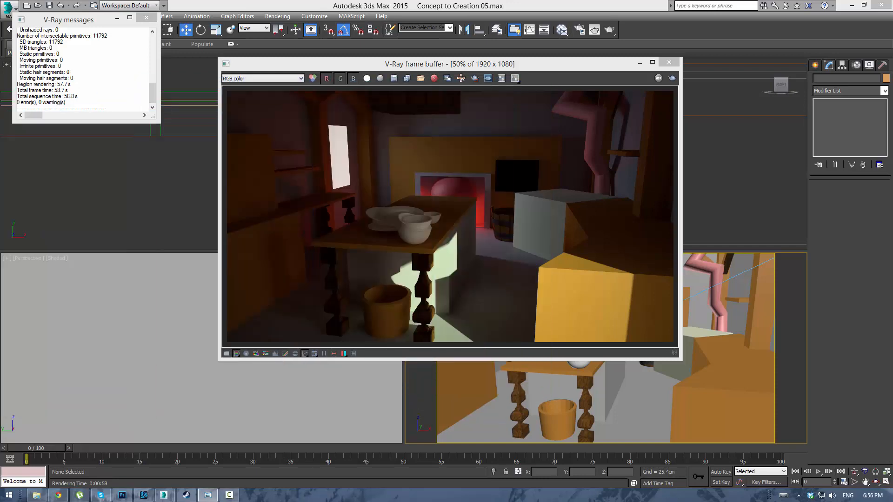